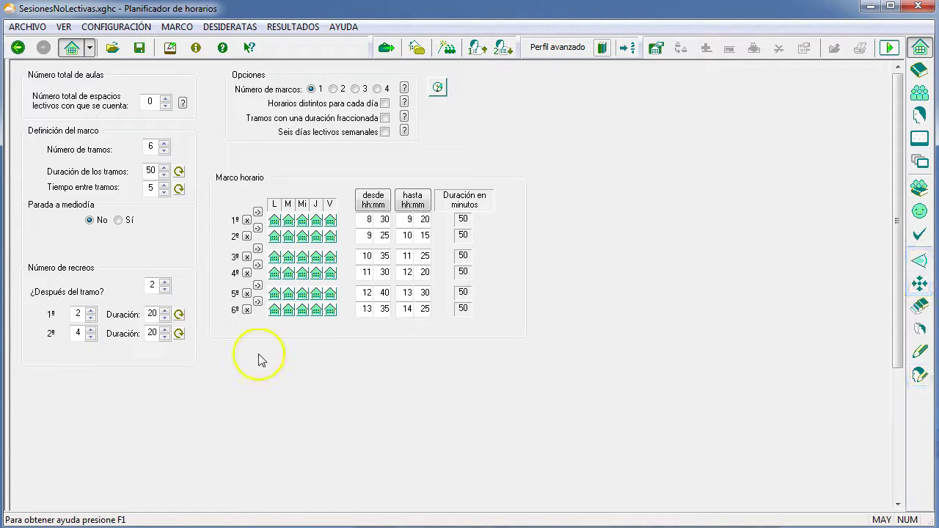
# Step: Insert a new task type with the identifier DIR in the list of task types
pyautogui.click(920, 354)
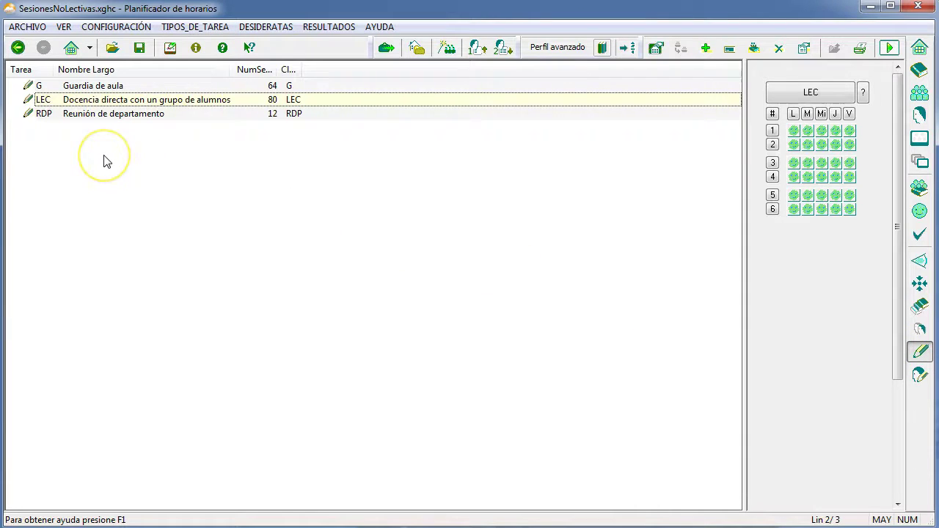
pyautogui.click(178, 173)
pyautogui.rightClick(177, 169)
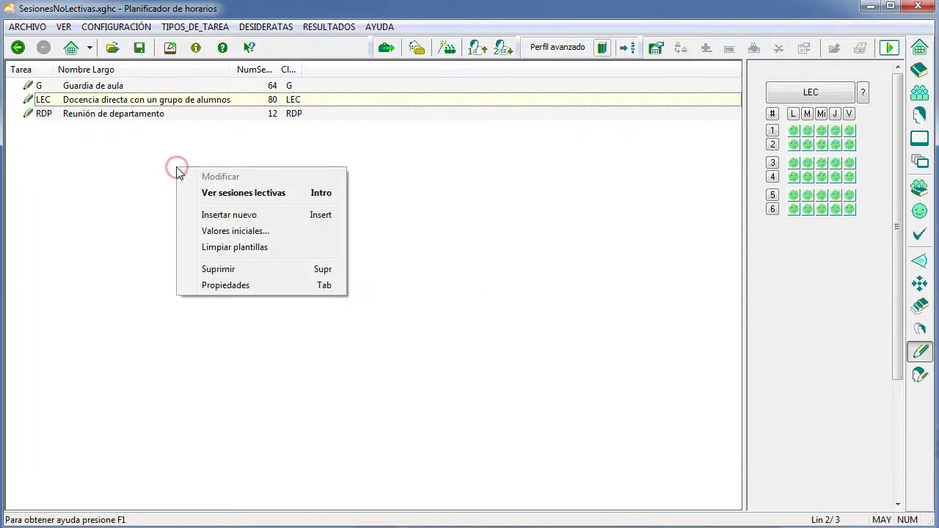
pyautogui.click(211, 216)
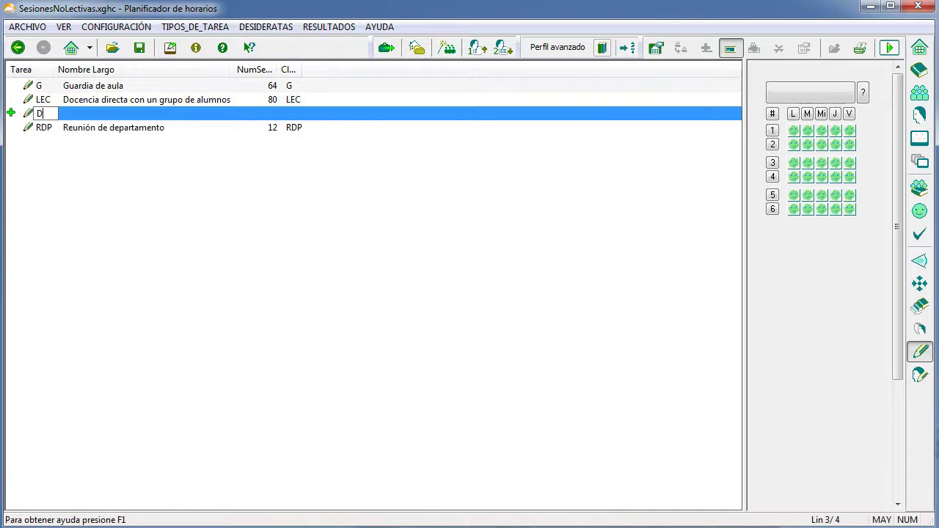
pyautogui.press('Return')
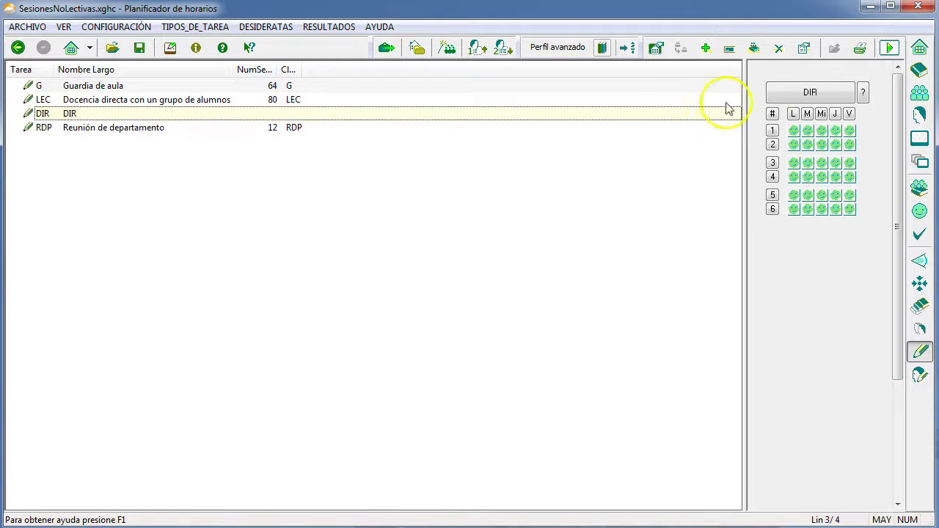
# Step: Set the full name of the DIR task type to Dirección in its properties
pyautogui.click(779, 92)
pyautogui.click(379, 244)
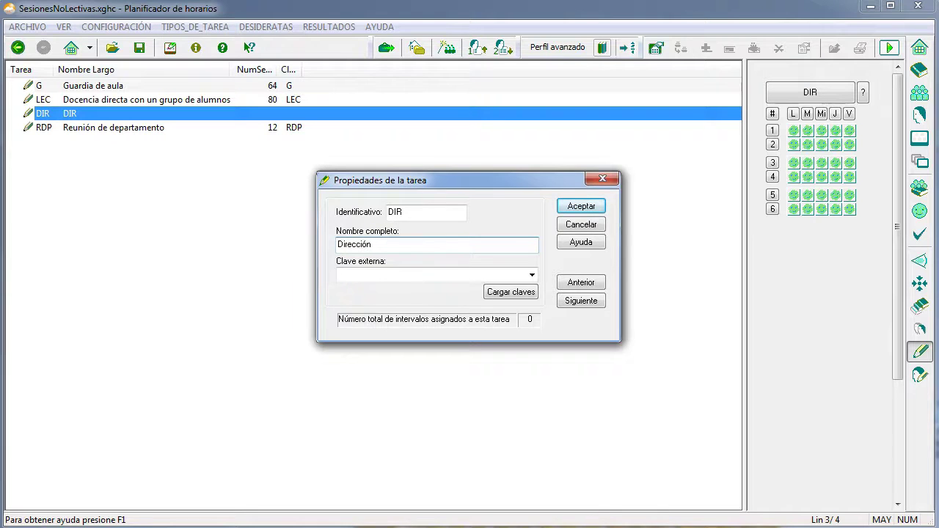
pyautogui.press('Return')
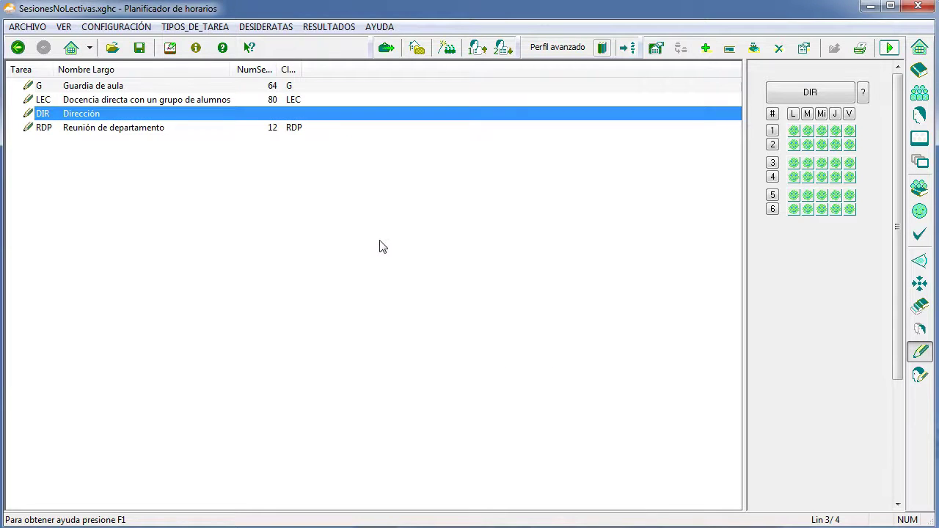
# Step: Review the initial task types for teaching sessions, meetings and guard duties in the general options
pyautogui.click(125, 27)
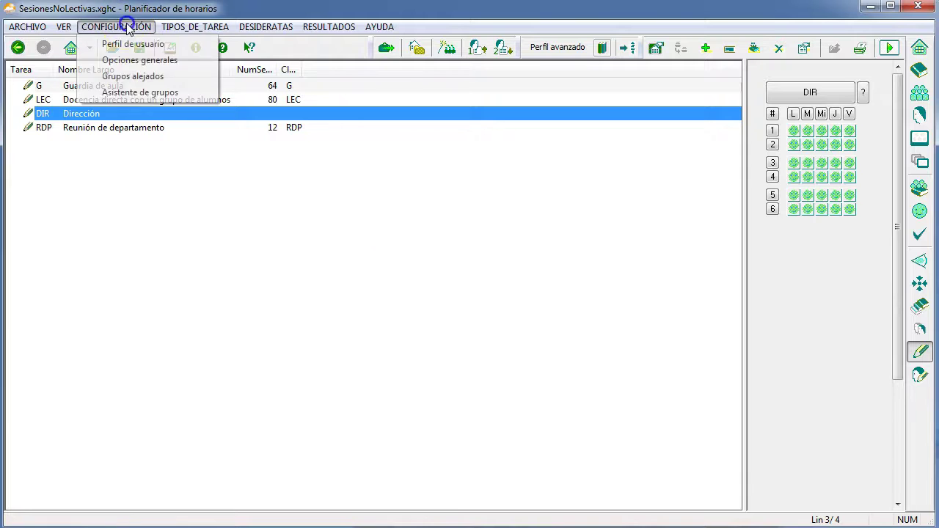
pyautogui.click(157, 64)
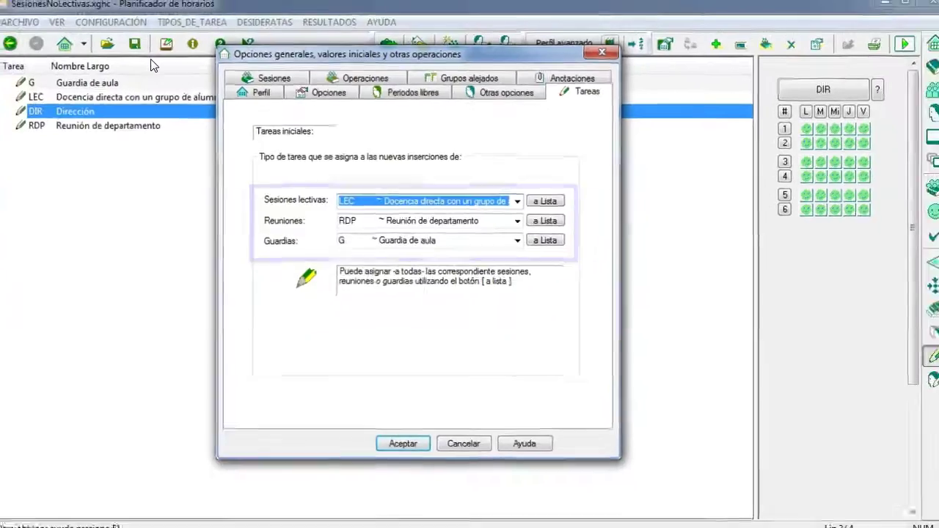
pyautogui.press('Return')
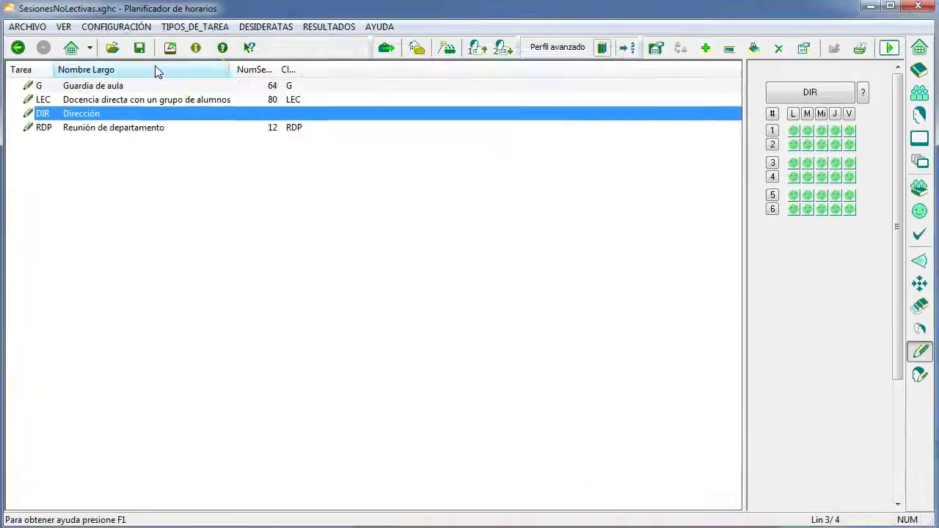
# Step: Check which task type is assigned to the Tutoría 4D teaching session, keeping LEC
pyautogui.click(917, 187)
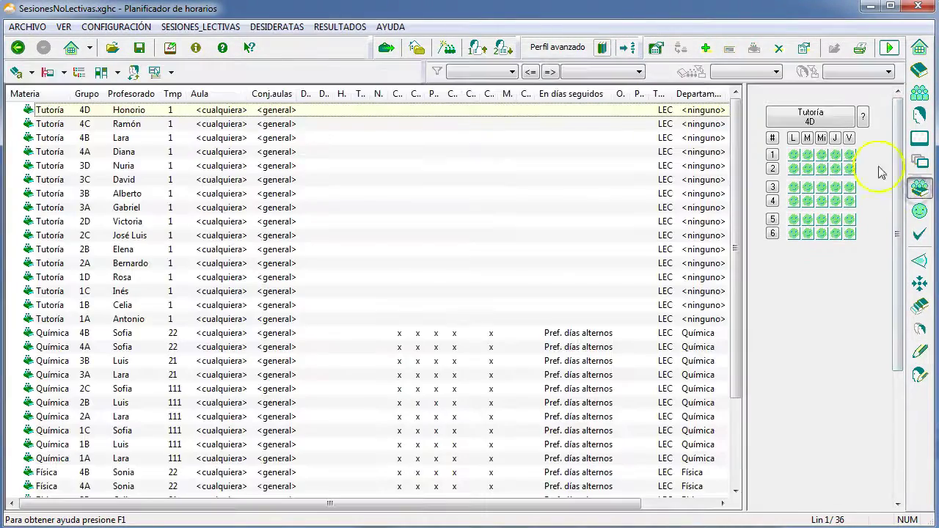
pyautogui.doubleClick(811, 121)
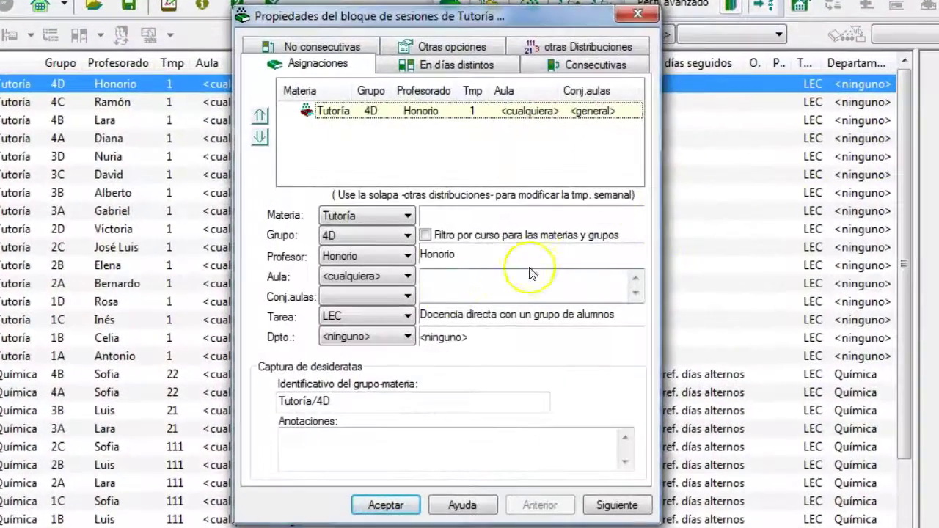
pyautogui.click(345, 288)
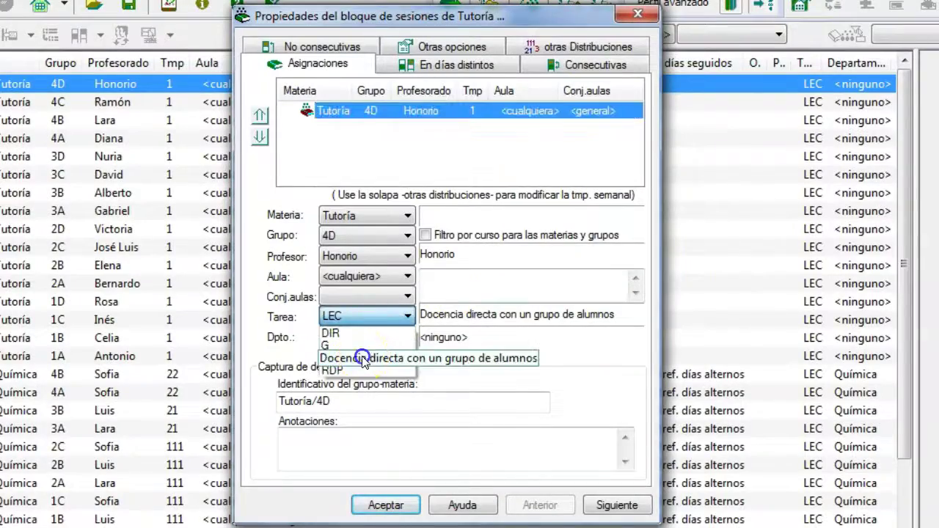
pyautogui.click(364, 361)
pyautogui.press('Return')
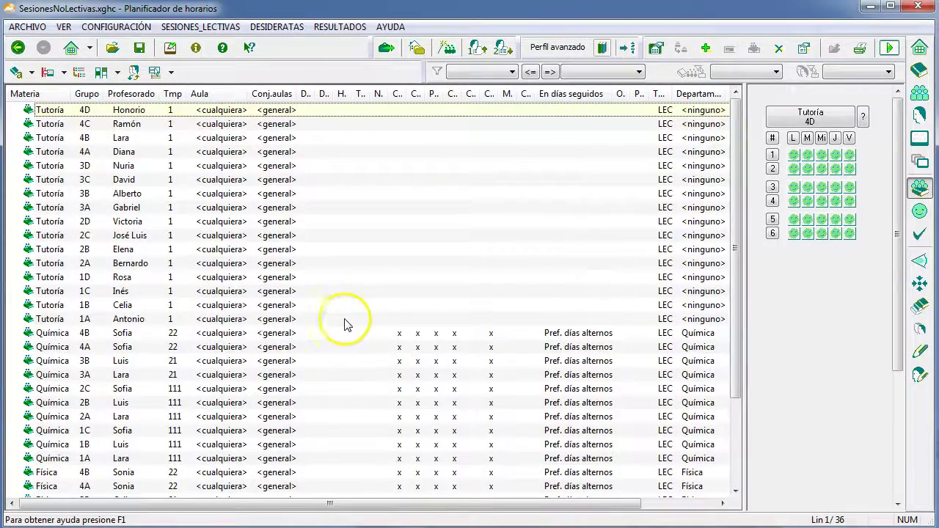
# Step: Add a complementary session with task DIR for the first listed teacher, set its number to 4, and open its properties
pyautogui.click(919, 374)
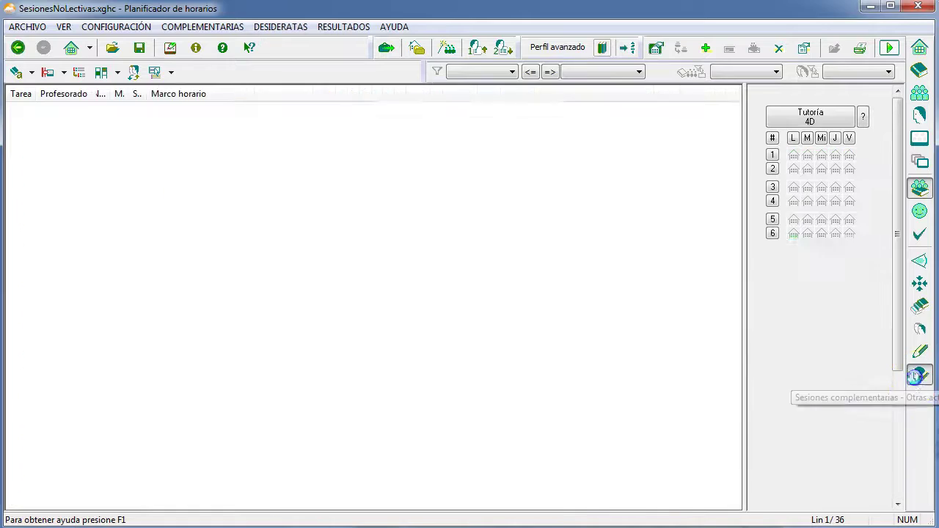
pyautogui.click(718, 49)
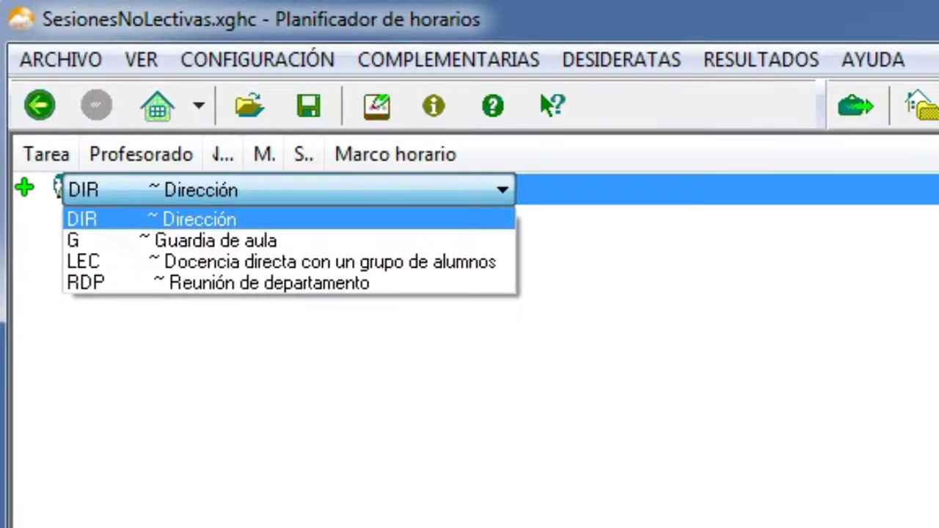
pyautogui.click(149, 218)
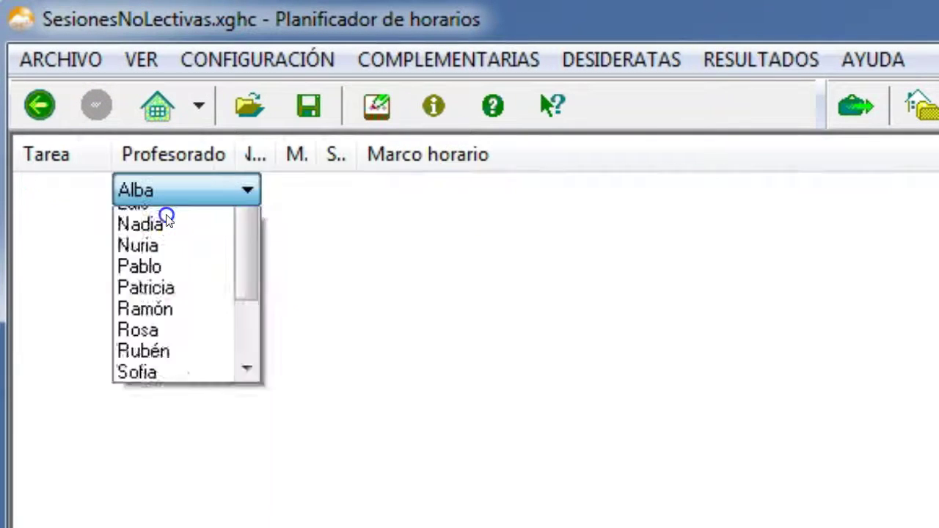
pyautogui.click(168, 220)
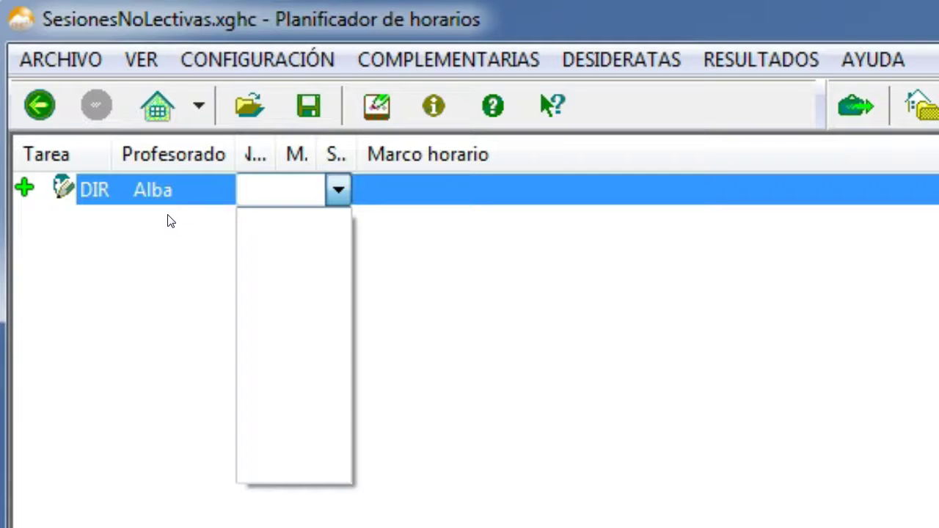
pyautogui.write('4')
pyautogui.press('Return')
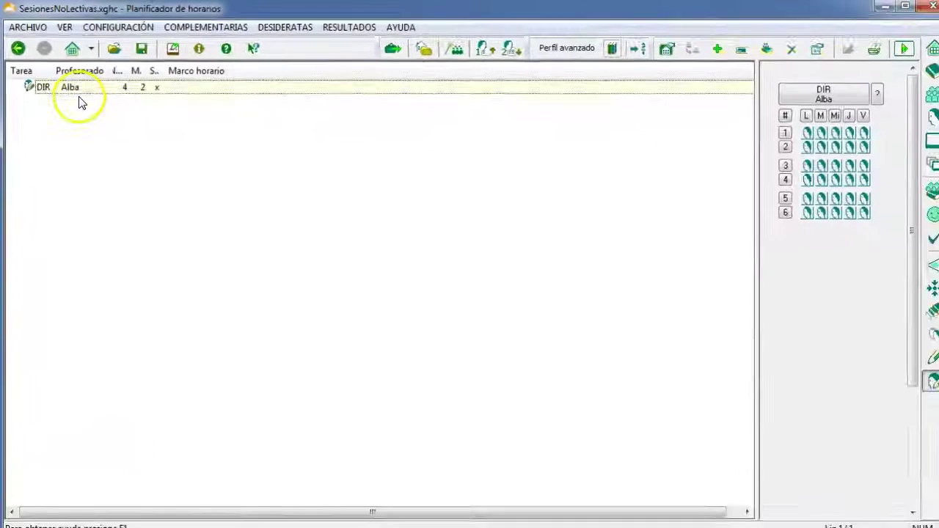
pyautogui.click(777, 94)
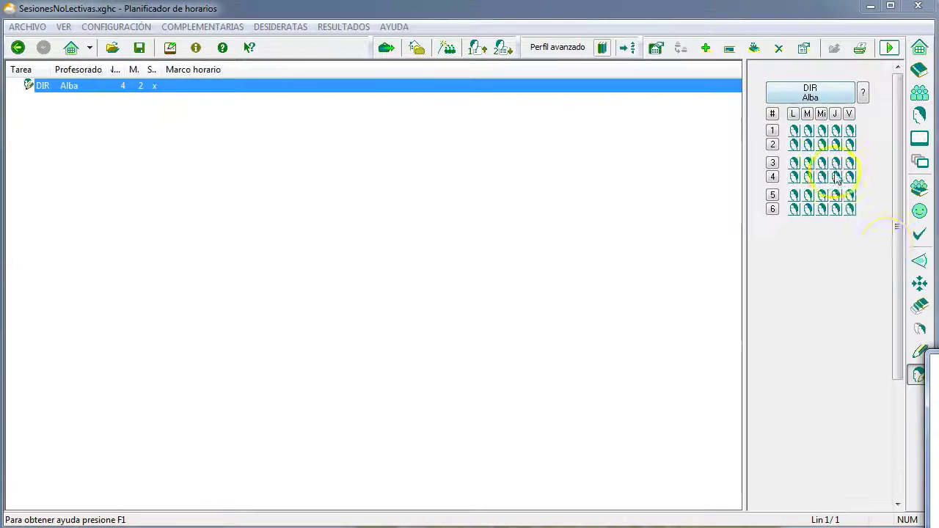
# Step: Create a teachers' meeting named R. Dirección with task type RDP, one simple-length meeting per week
pyautogui.click(920, 287)
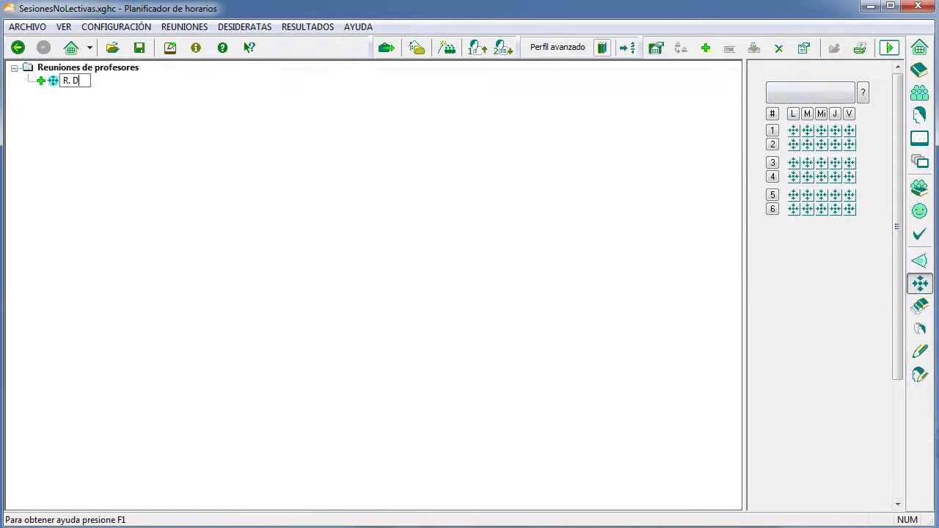
pyautogui.press('Return')
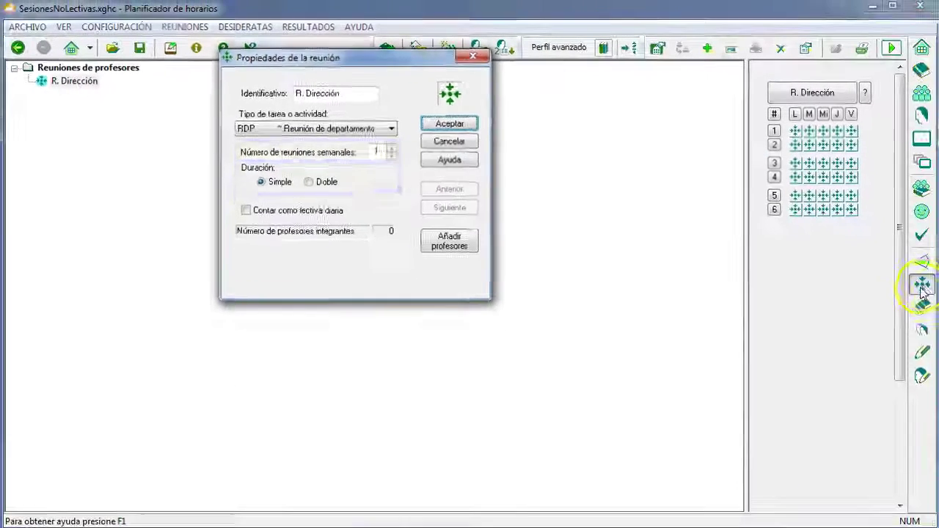
pyautogui.press('Return')
# Step: Add the seven management teachers as members of the R. Dirección meeting
pyautogui.rightClick(81, 82)
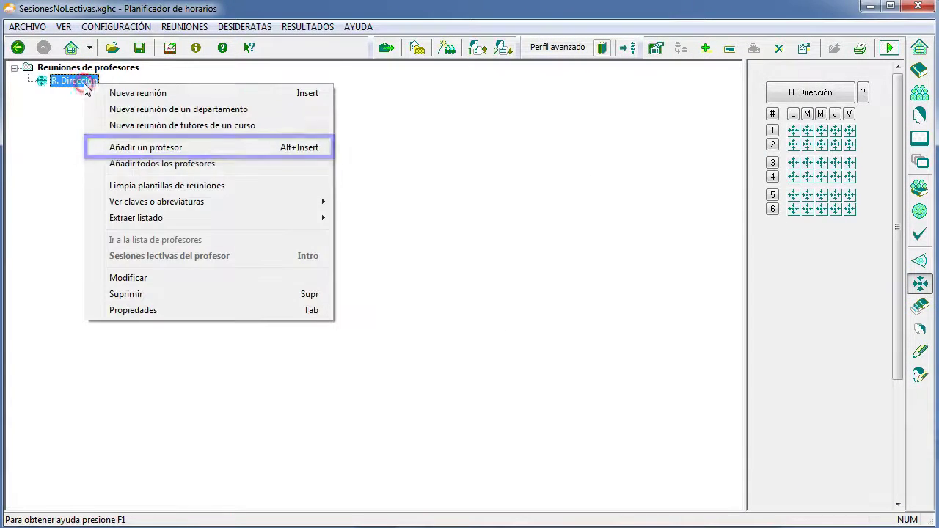
pyautogui.click(218, 148)
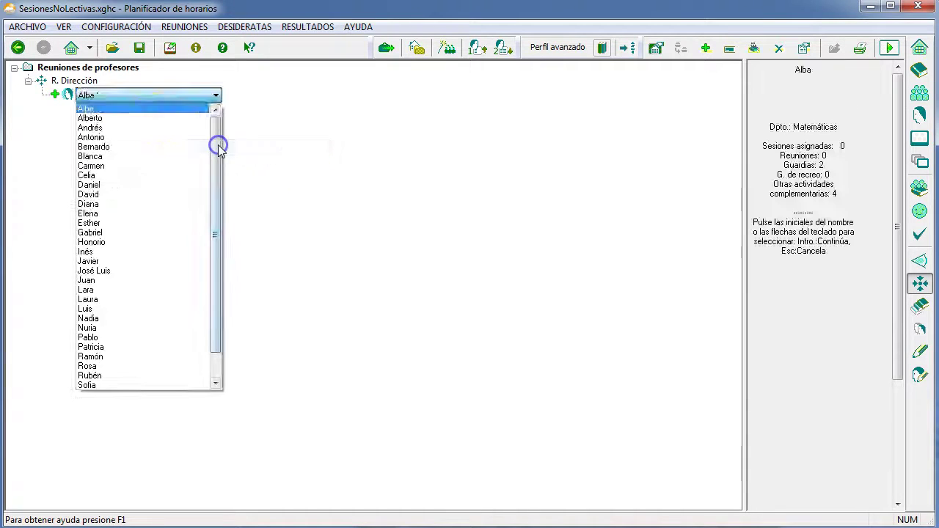
pyautogui.click(130, 100)
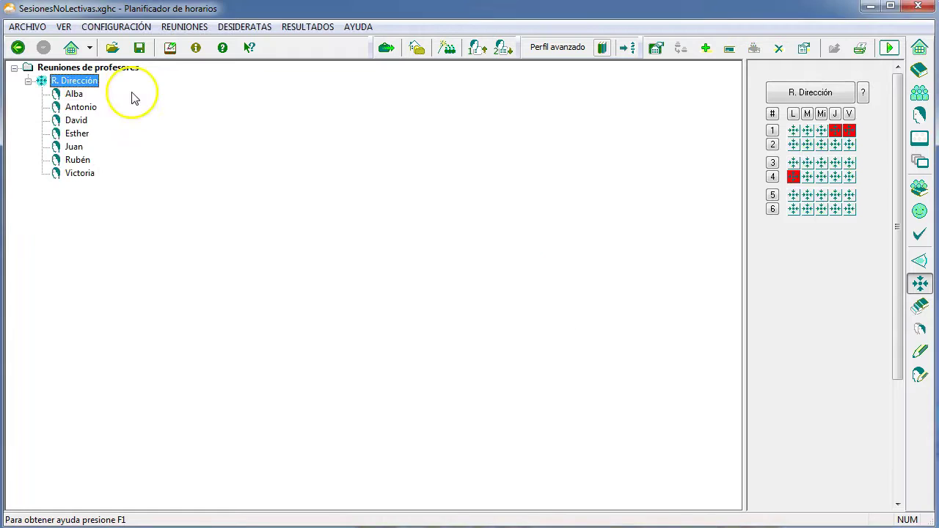
# Step: Examine the time restrictions of the fourth member of R. Dirección and go to that entry in the teachers list
pyautogui.click(77, 135)
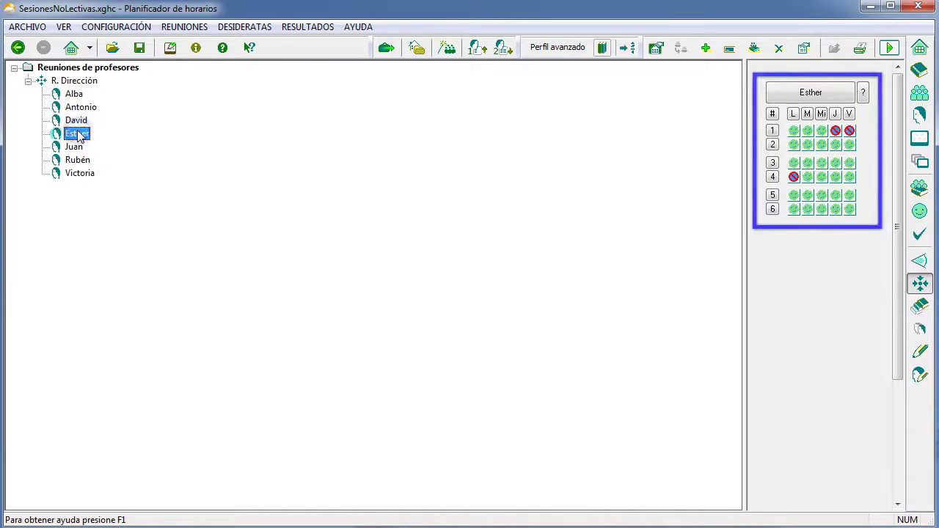
pyautogui.rightClick(79, 135)
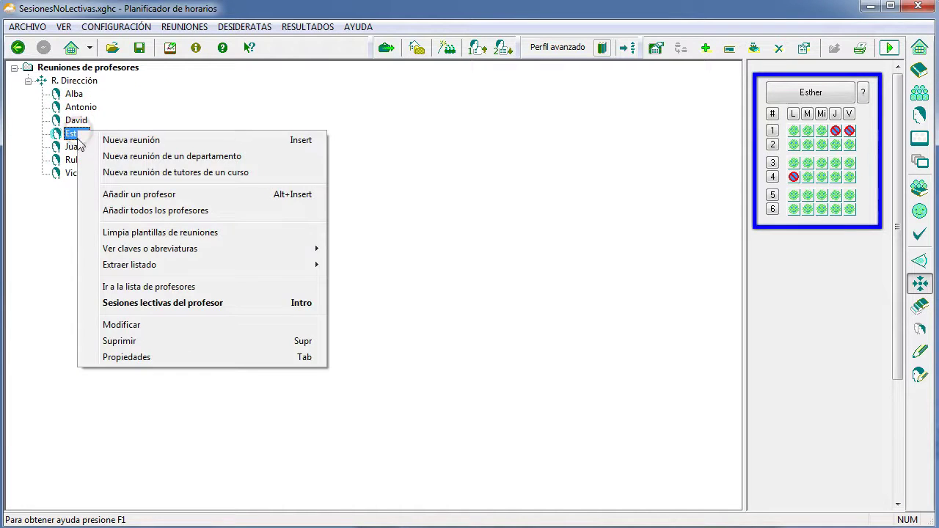
pyautogui.click(149, 286)
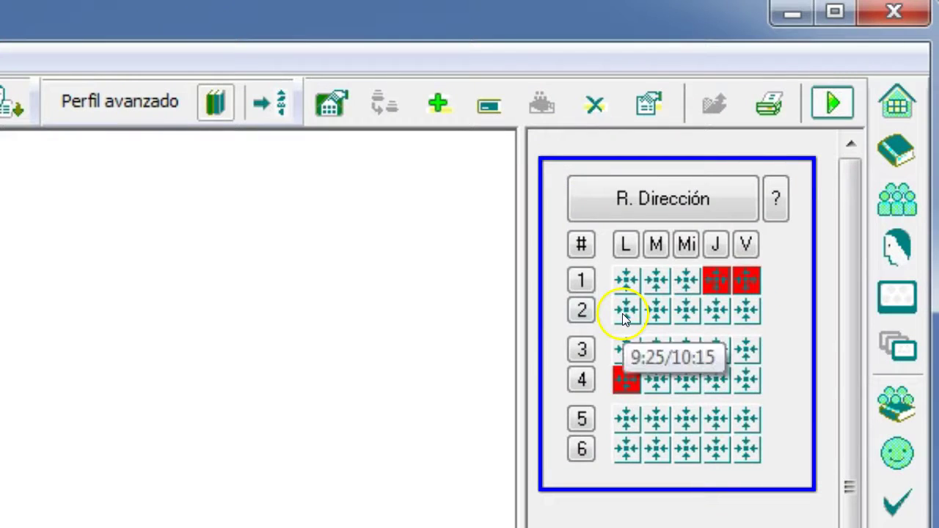
# Step: Forbid Monday's second period and fix Tuesday's second period for the R. Dirección meeting, and compare with the fourth member's restrictions
pyautogui.rightClick(624, 315)
pyautogui.click(637, 332)
pyautogui.rightClick(657, 308)
pyautogui.click(709, 389)
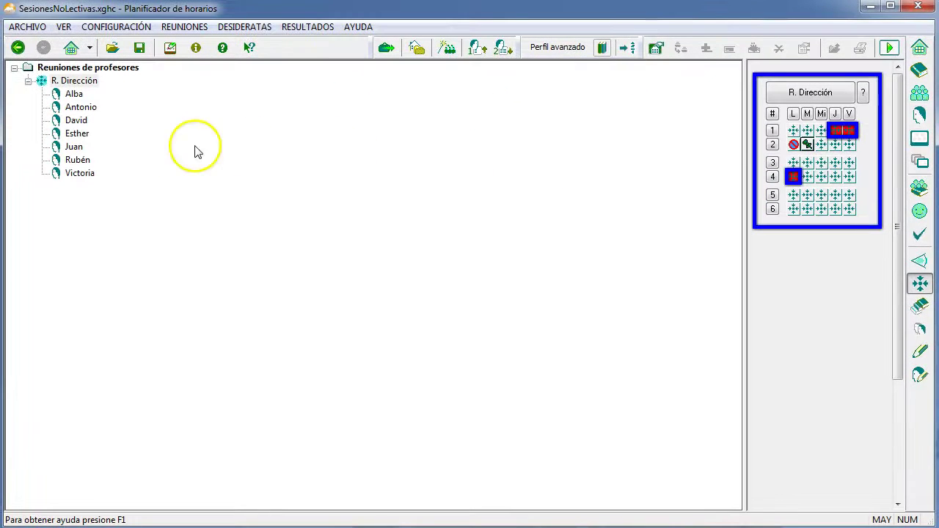
pyautogui.click(78, 134)
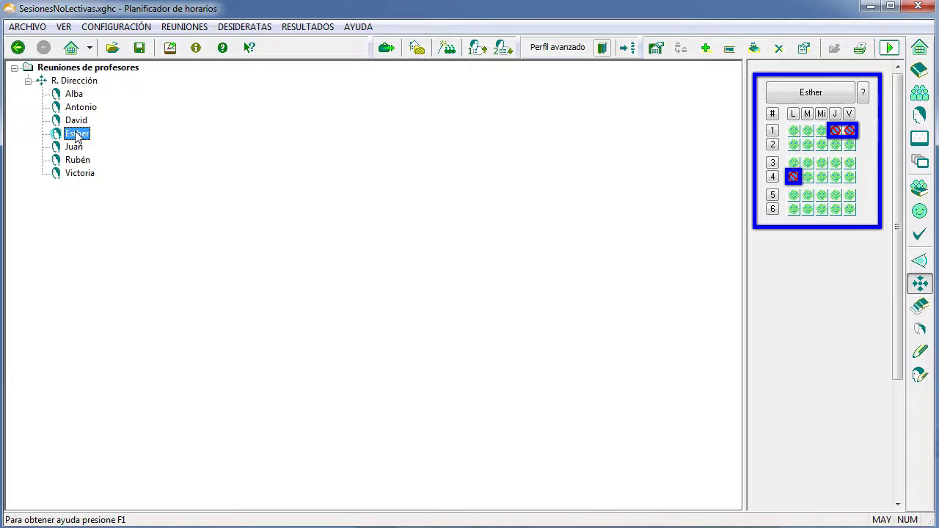
# Step: Create a department meeting for Matemáticas and expand it to show its members
pyautogui.rightClick(86, 94)
pyautogui.click(130, 123)
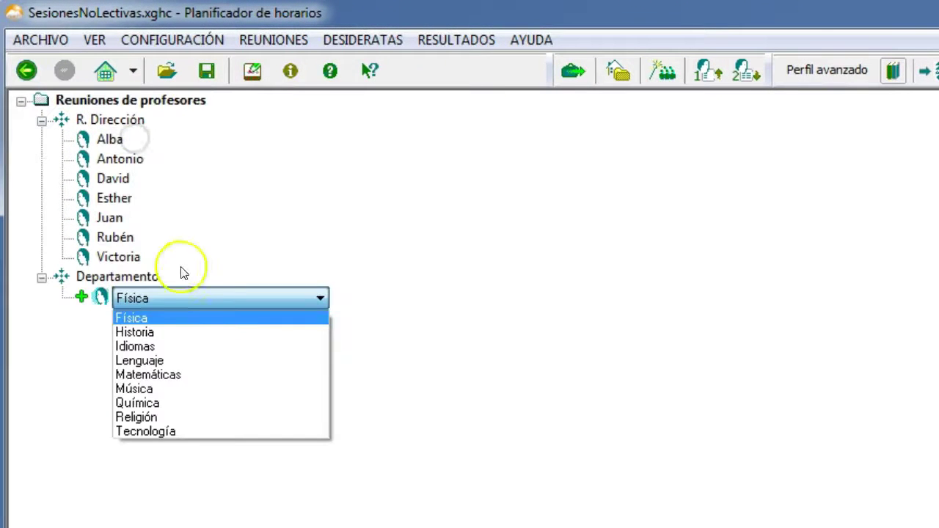
pyautogui.click(184, 374)
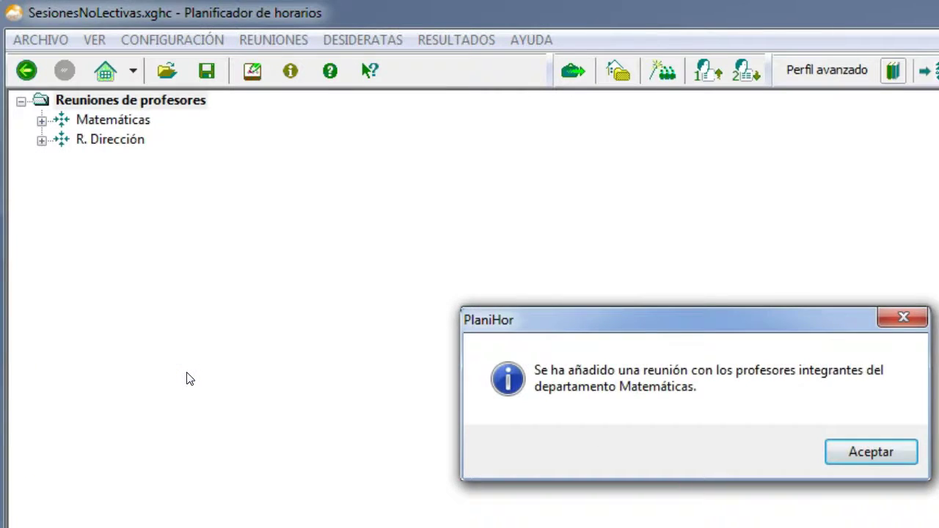
pyautogui.press('Return')
pyautogui.click(42, 120)
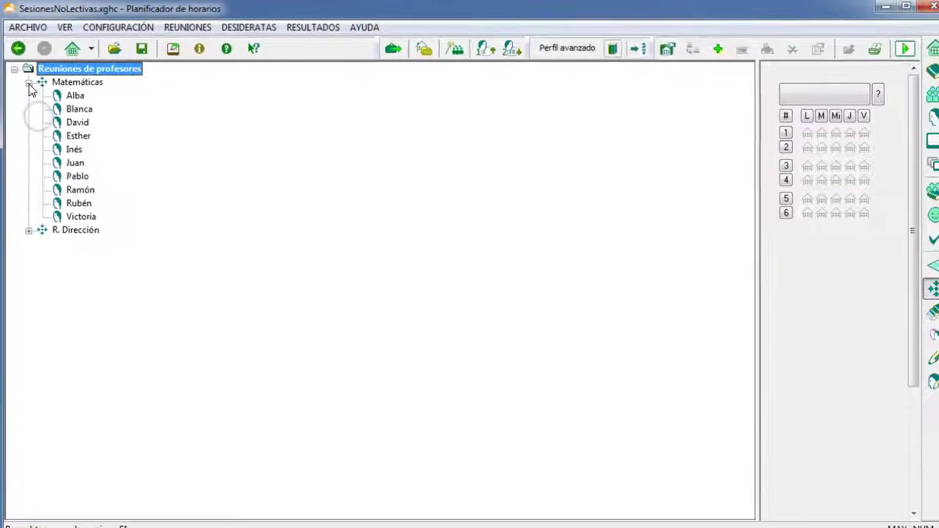
# Step: Check each course's group tutors in the groups list, create a course tutors' meeting for 2 ESO, and show its members
pyautogui.click(933, 95)
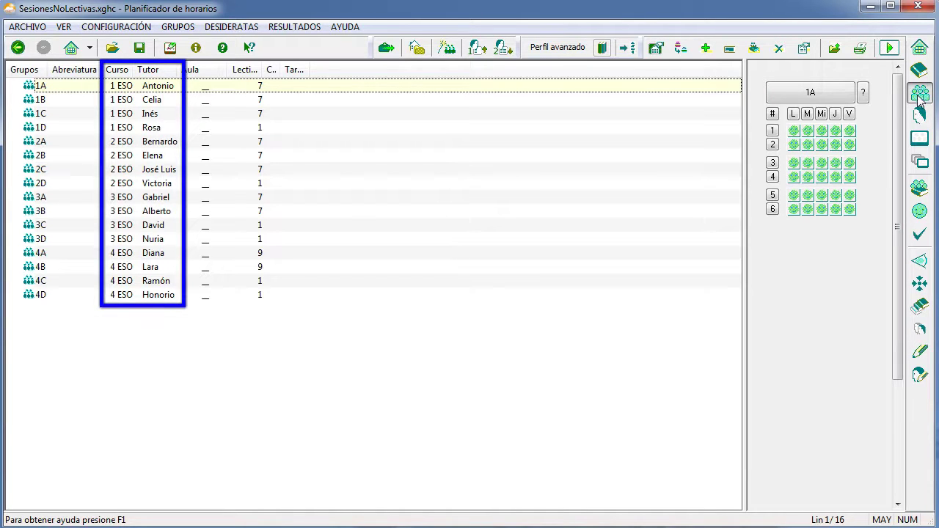
pyautogui.click(919, 283)
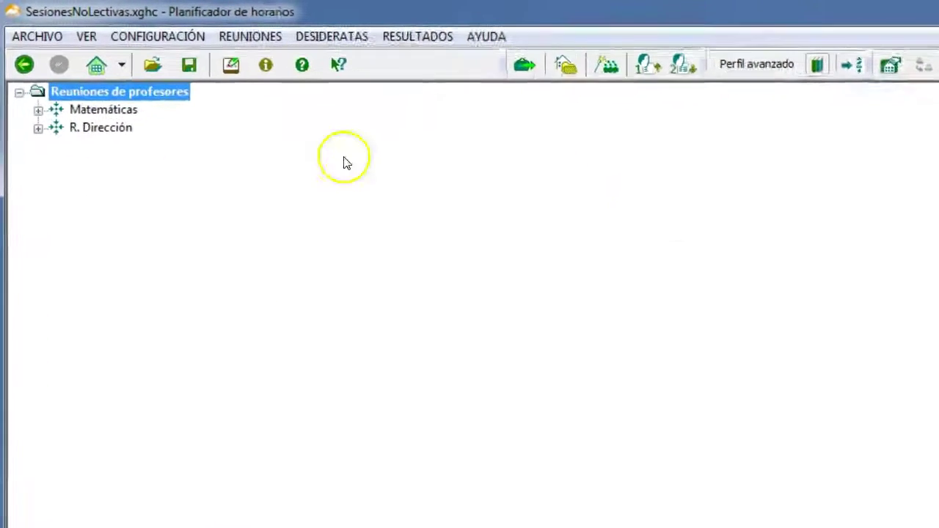
pyautogui.rightClick(130, 92)
pyautogui.click(239, 148)
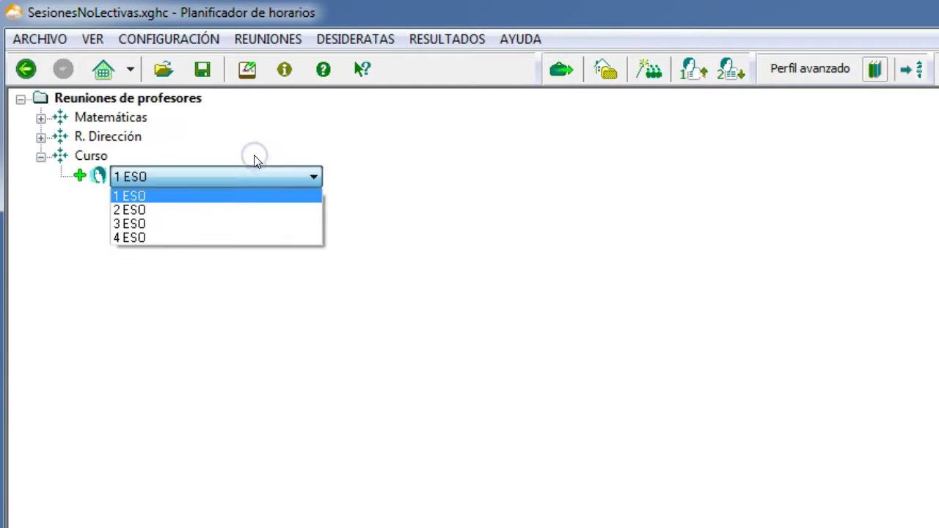
pyautogui.click(207, 209)
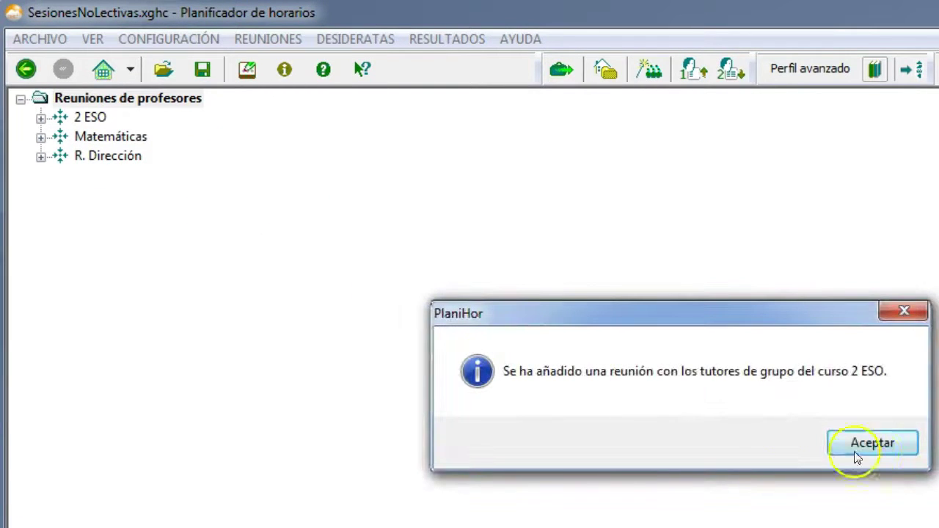
pyautogui.click(895, 452)
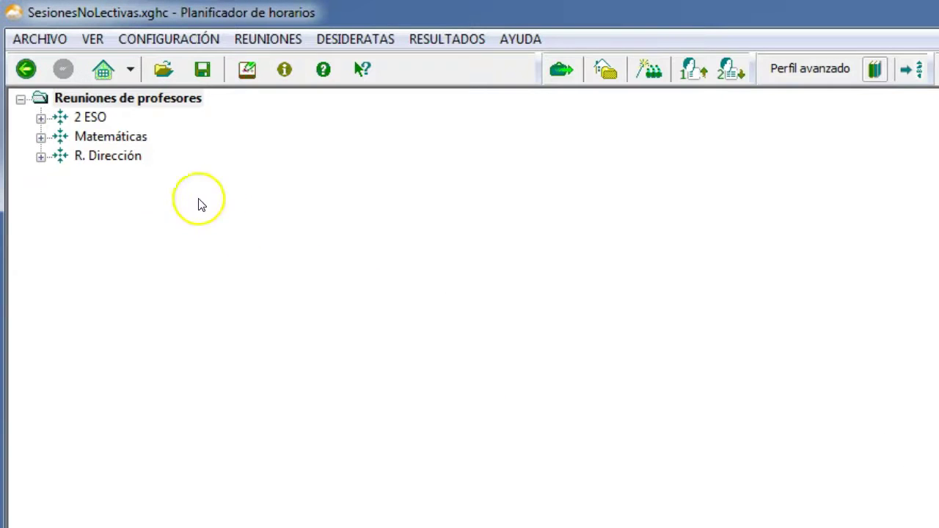
pyautogui.click(41, 118)
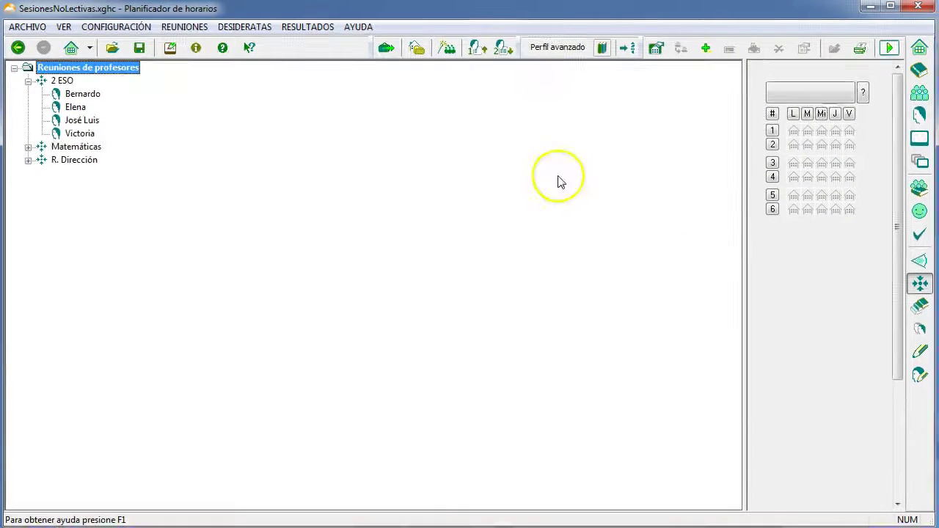
# Step: Create a new guard duty service named Vigilancia
pyautogui.click(919, 260)
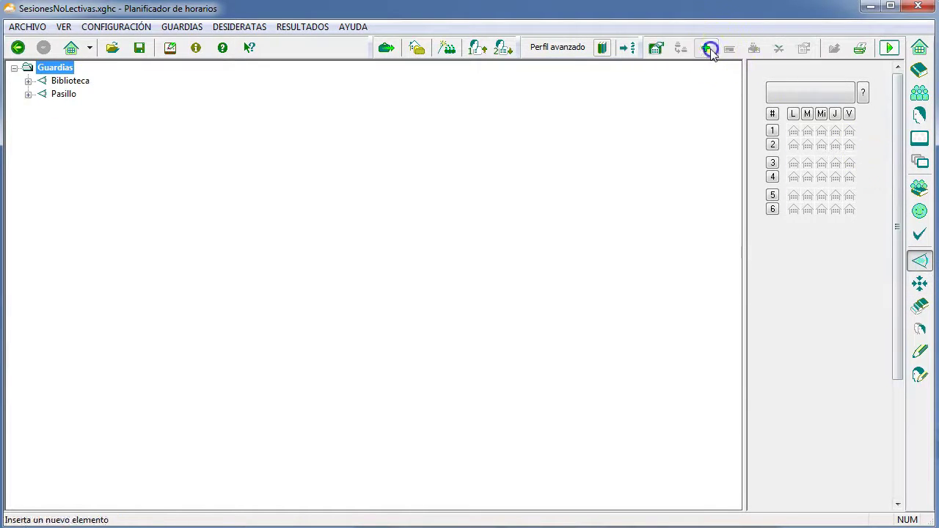
pyautogui.click(707, 47)
pyautogui.write('Vigilancia')
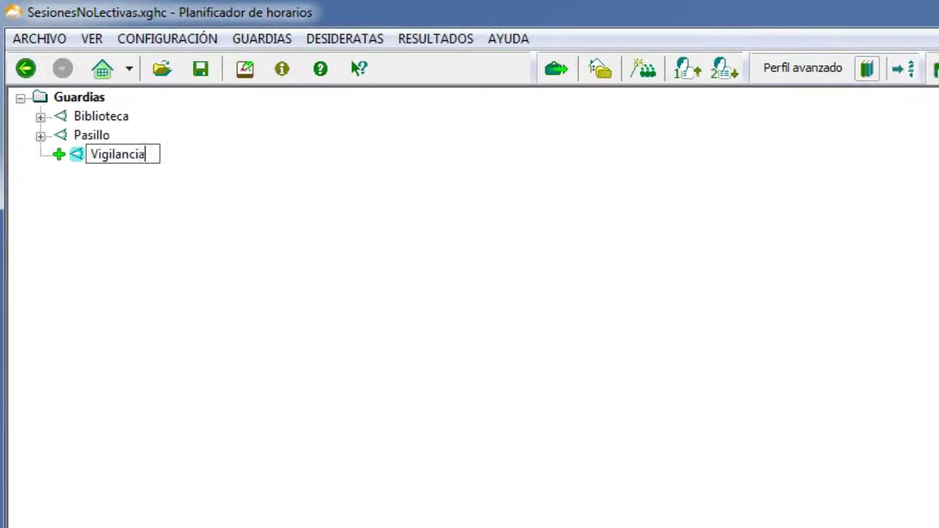
pyautogui.press('Return')
# Step: Add a teacher to the Vigilancia duty with 3 weekly guard sessions
pyautogui.click(715, 274)
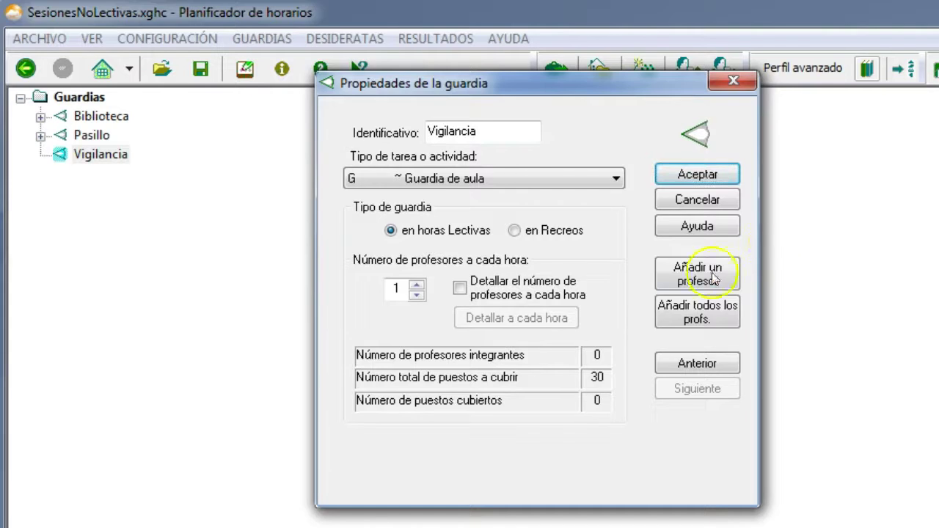
pyautogui.press('Down')
pyautogui.press('Down')
pyautogui.press('Down')
pyautogui.press('Return')
pyautogui.press('Up')
pyautogui.press('Up')
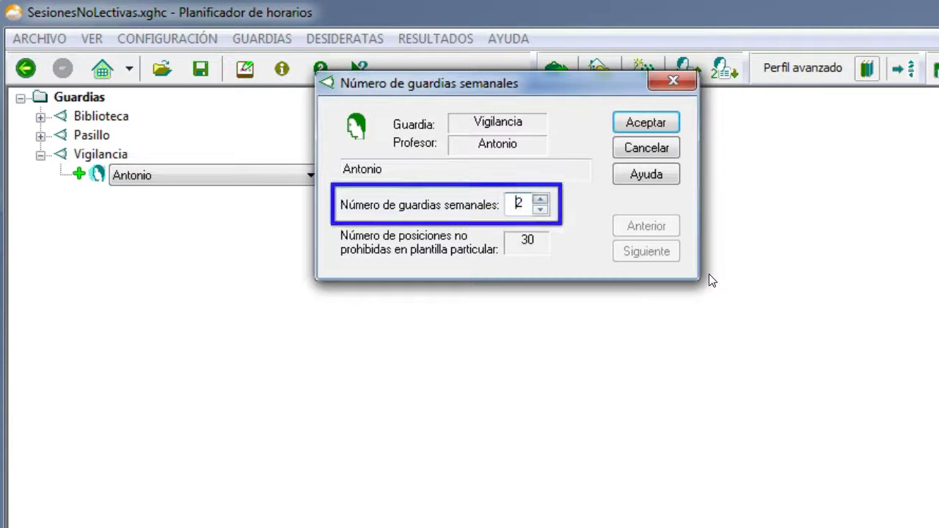
pyautogui.press('Return')
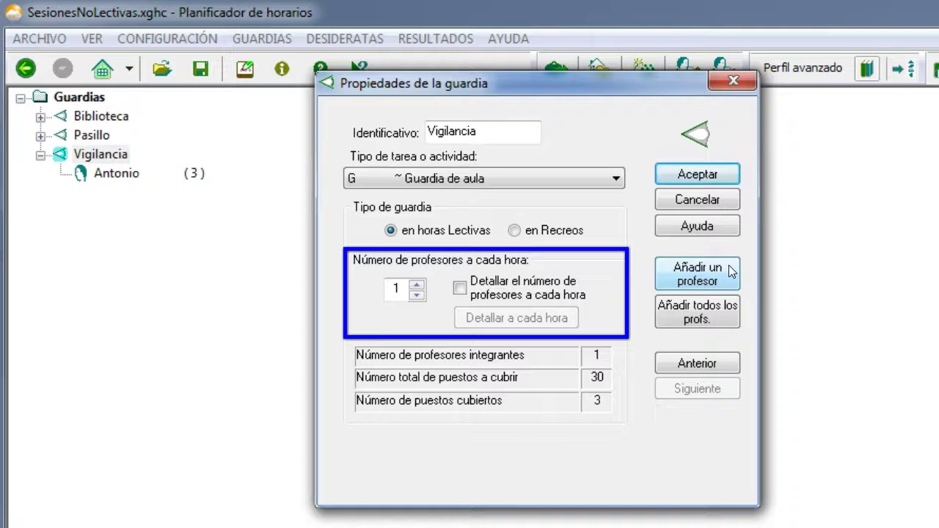
# Step: Detail the Vigilancia teachers per hour, setting 2 teachers for the first period on every day
pyautogui.click(479, 289)
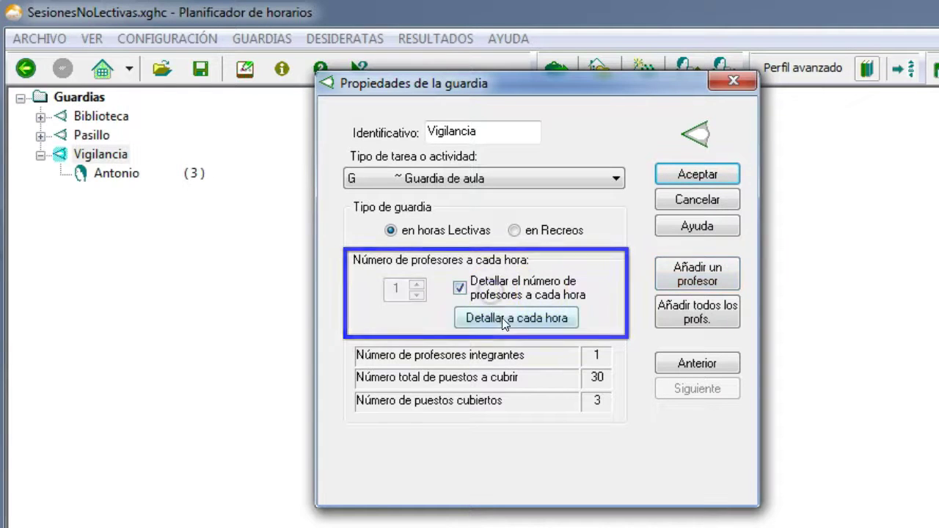
pyautogui.click(508, 317)
pyautogui.click(763, 256)
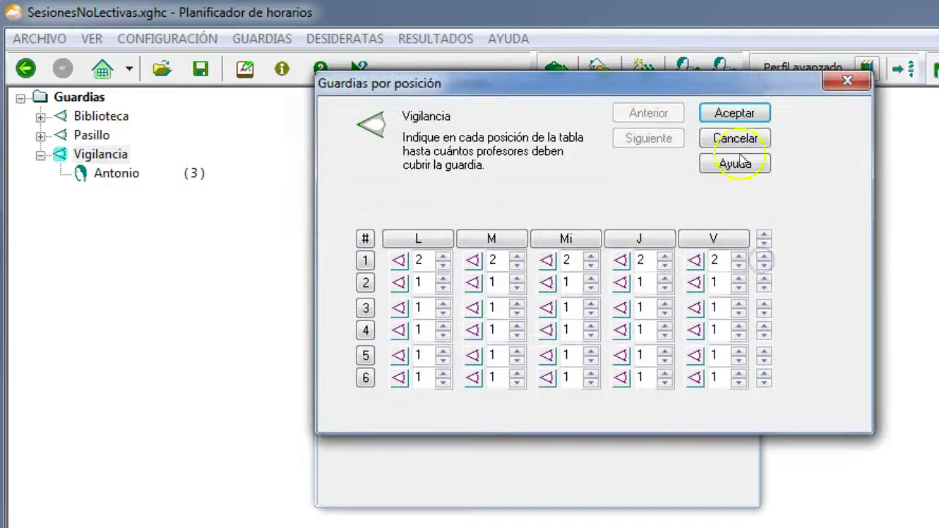
pyautogui.click(728, 113)
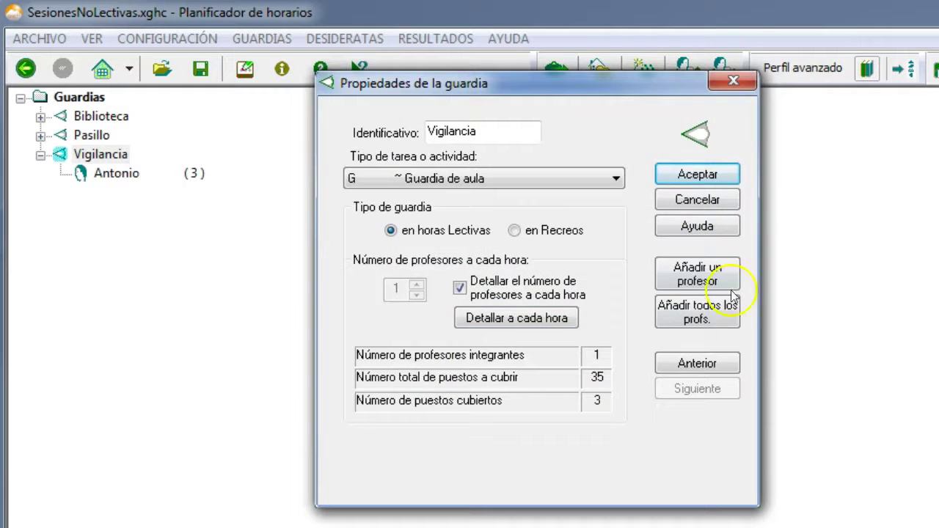
# Step: Compare the required and covered positions of the Biblioteca and Pasillo duties, and examine the Error 6 validation message
pyautogui.click(723, 362)
pyautogui.click(723, 363)
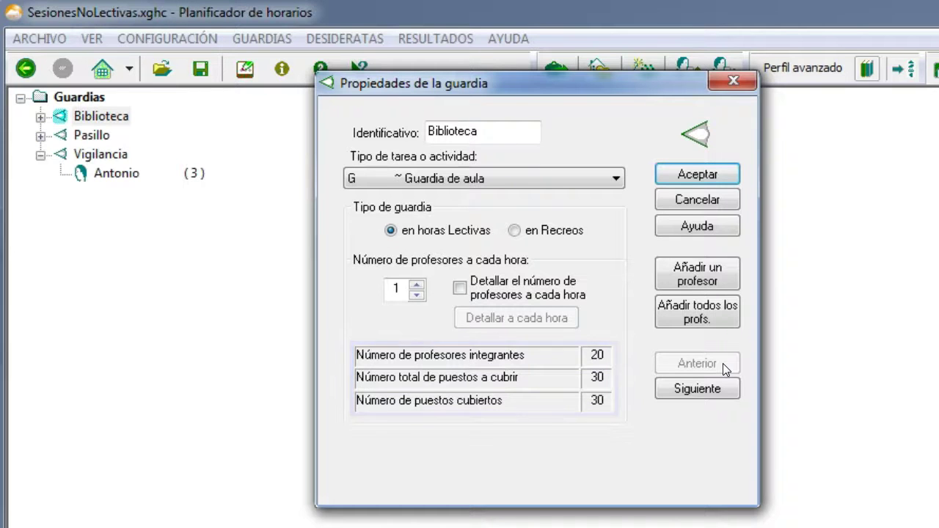
pyautogui.click(728, 389)
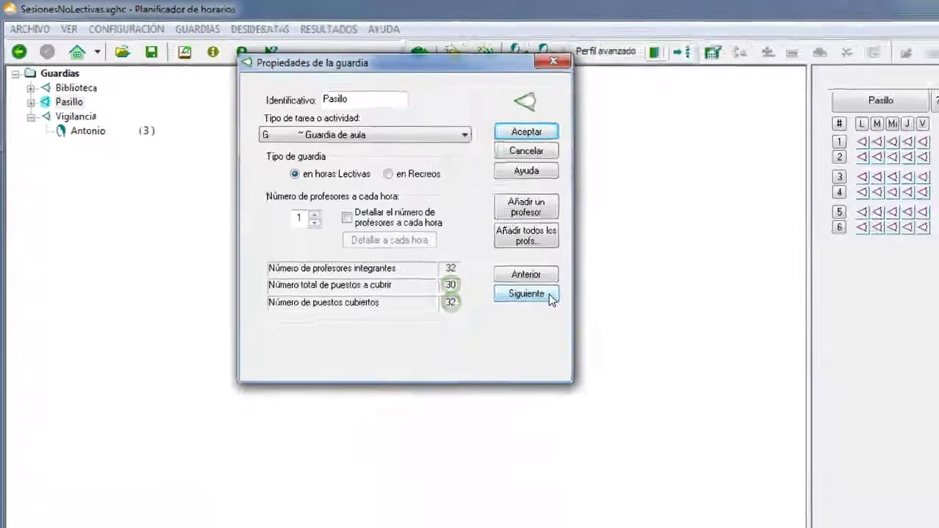
pyautogui.press('Return')
pyautogui.click(920, 235)
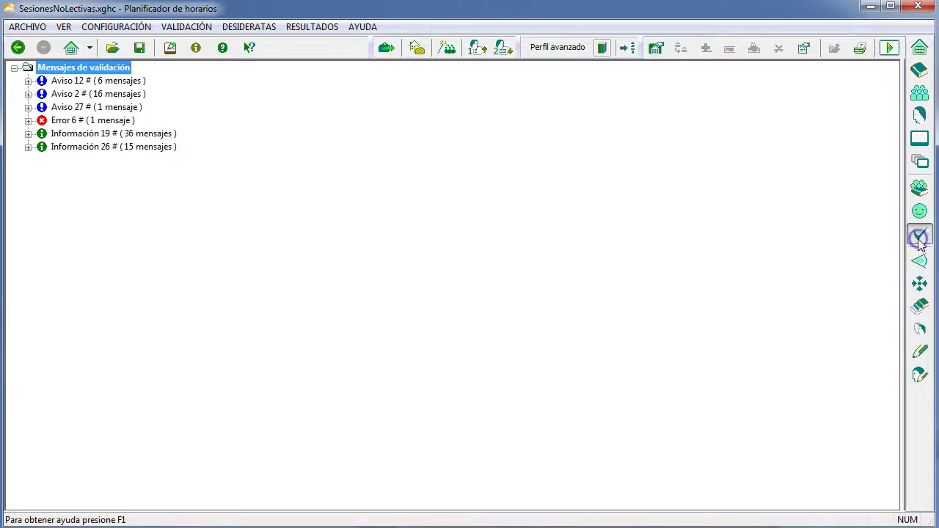
pyautogui.click(32, 139)
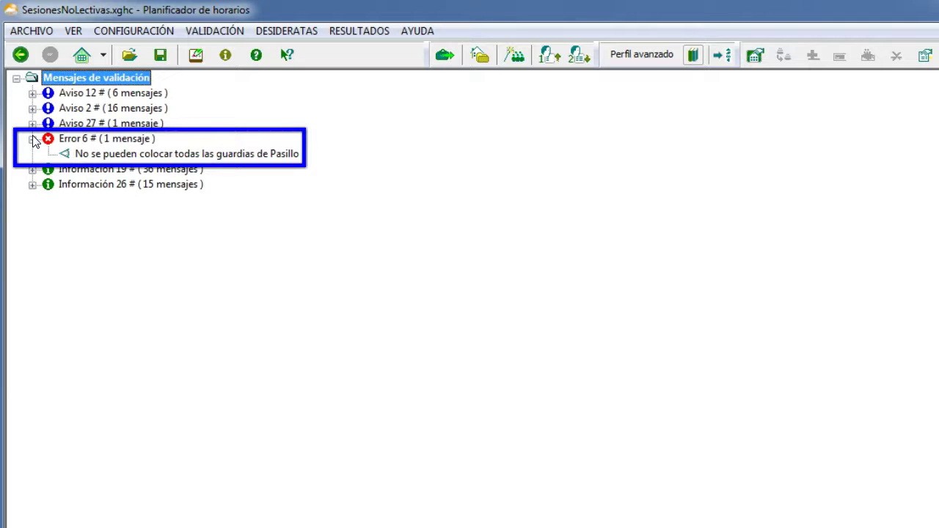
# Step: Enable discarding guard duties that cannot be placed in the general options, and check the Aviso 6 validation message
pyautogui.click(126, 34)
pyautogui.click(157, 69)
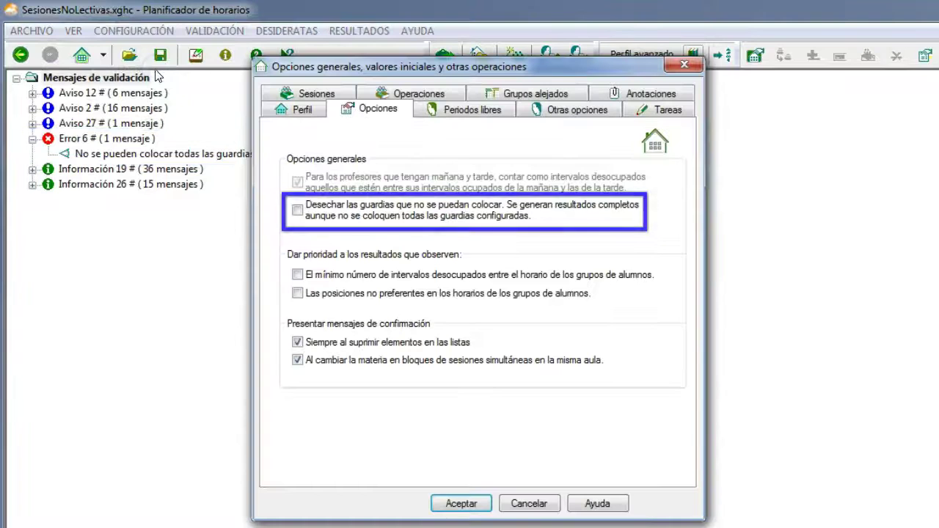
pyautogui.click(297, 211)
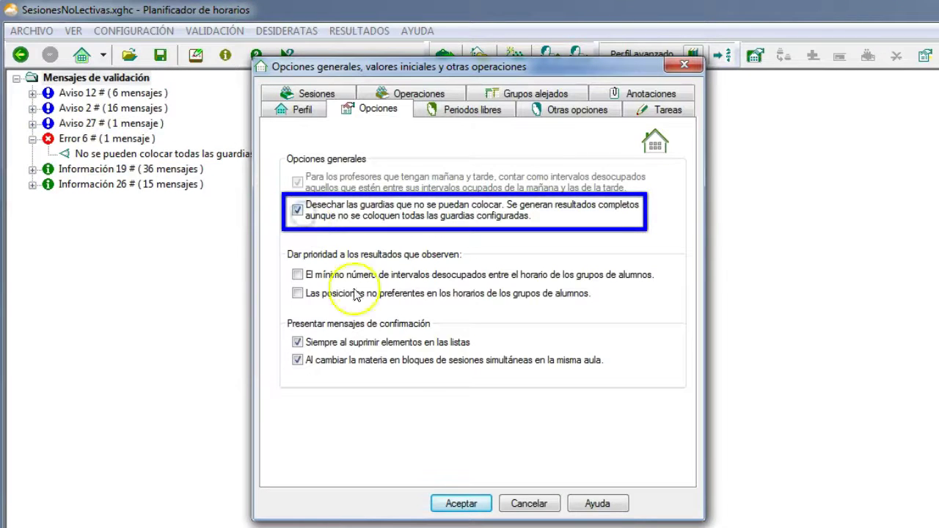
pyautogui.click(453, 505)
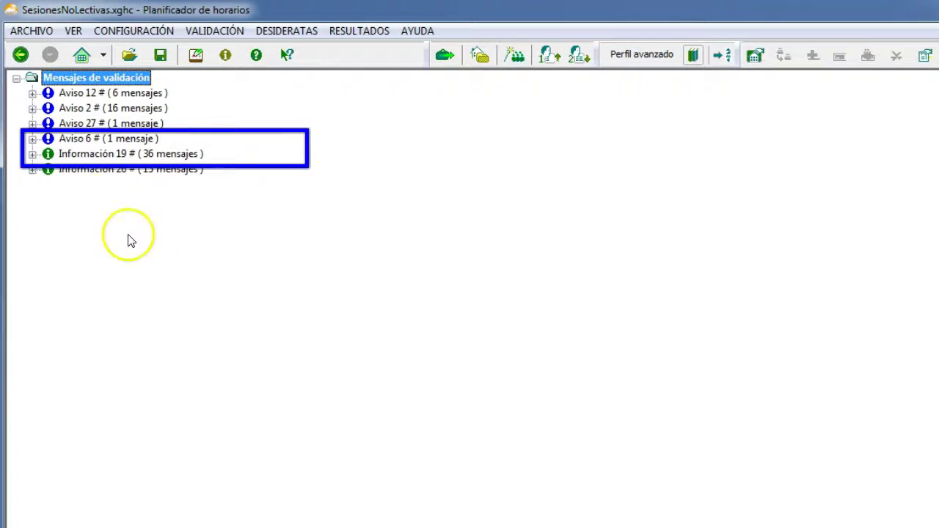
pyautogui.click(32, 139)
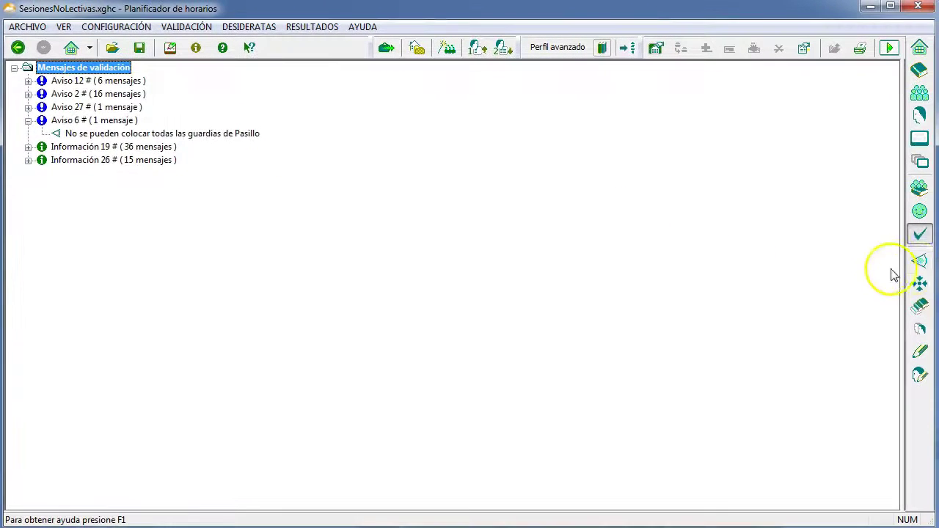
# Step: Examine the total and covered positions in the Vigilancia duty's properties
pyautogui.click(919, 263)
pyautogui.click(810, 93)
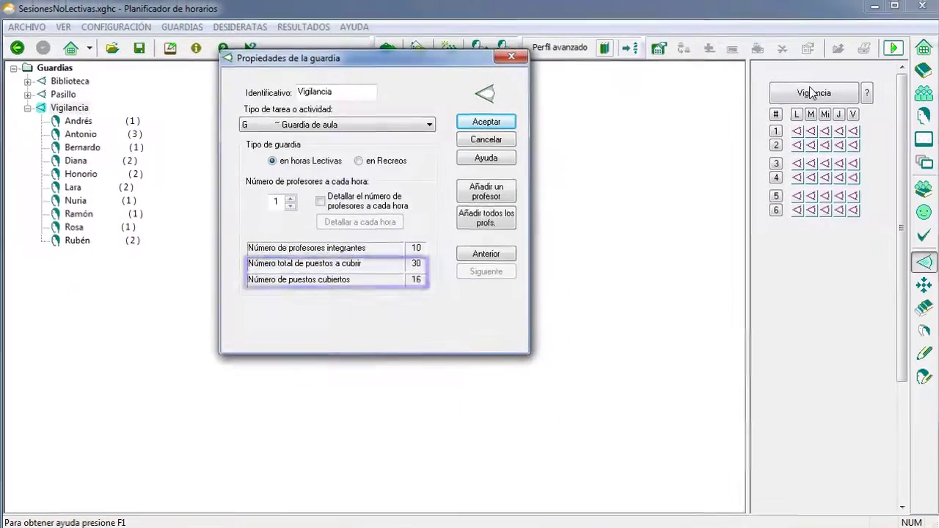
pyautogui.press('Escape')
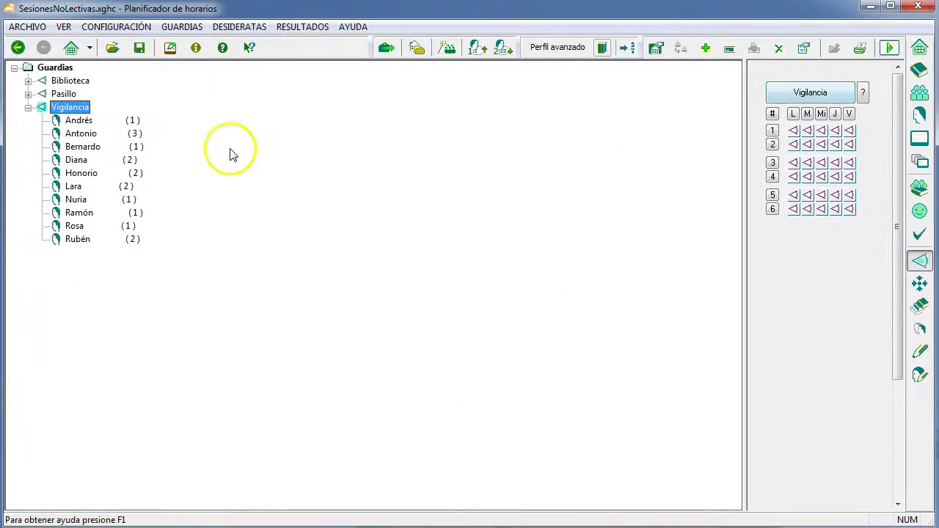
# Step: For Vigilancia's second listed teacher, fix Monday's second and Thursday's third periods and forbid Wednesday's second period
pyautogui.click(80, 133)
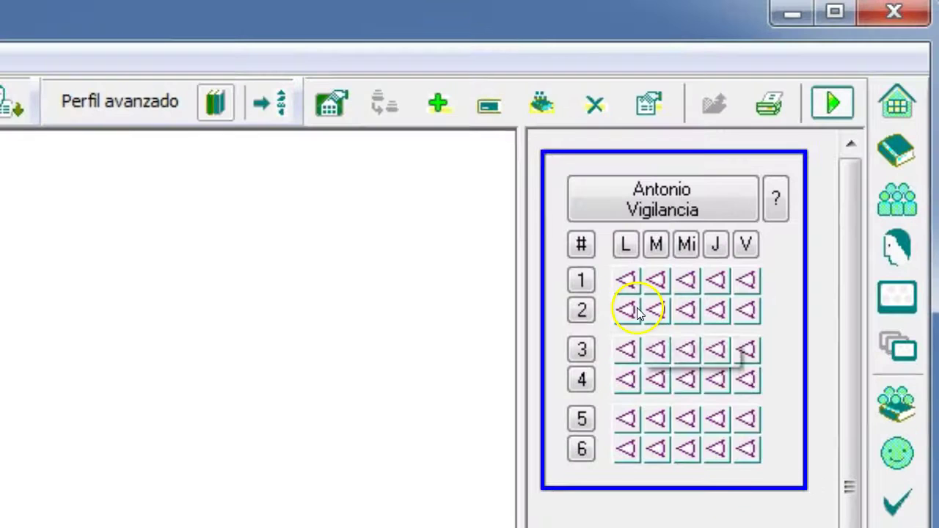
pyautogui.rightClick(665, 274)
pyautogui.click(750, 347)
pyautogui.click(687, 310)
pyautogui.click(718, 347)
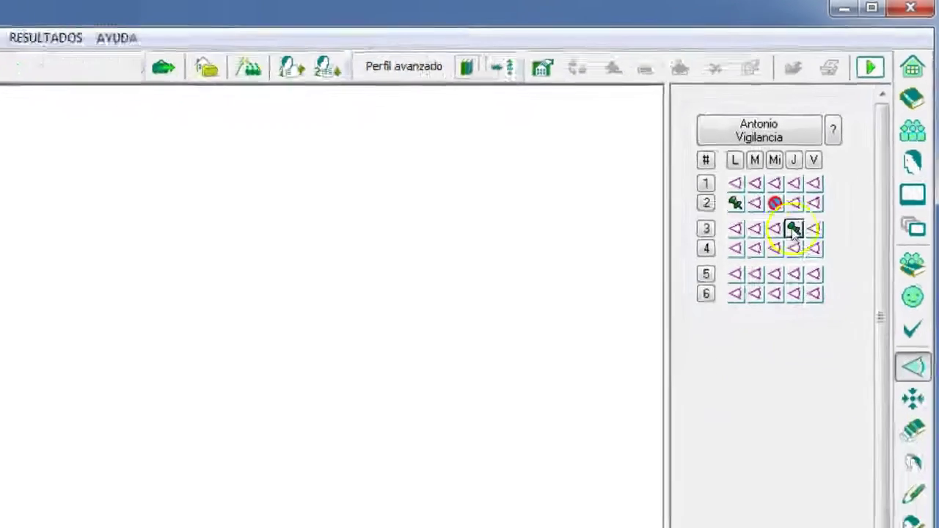
# Step: Create a guard duty service named Recreo and set its type to break times (en Recreos)
pyautogui.rightClick(261, 334)
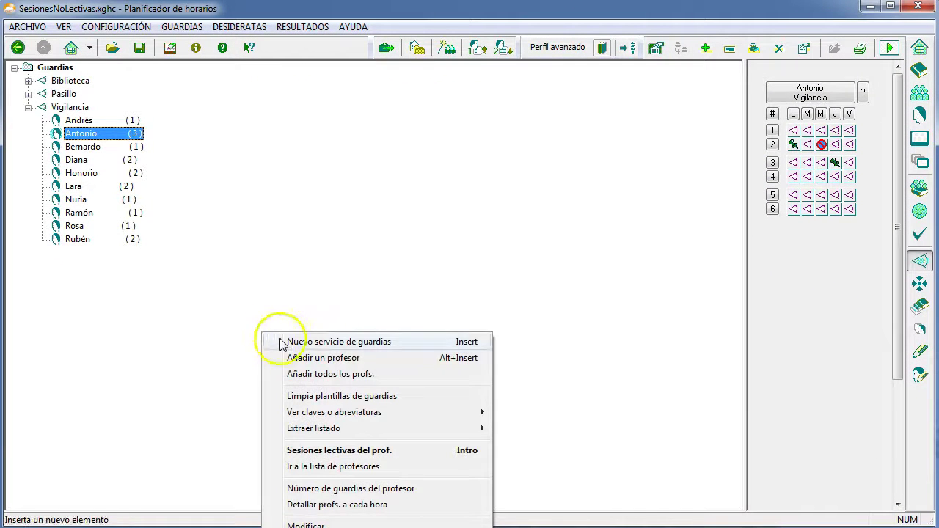
pyautogui.click(292, 341)
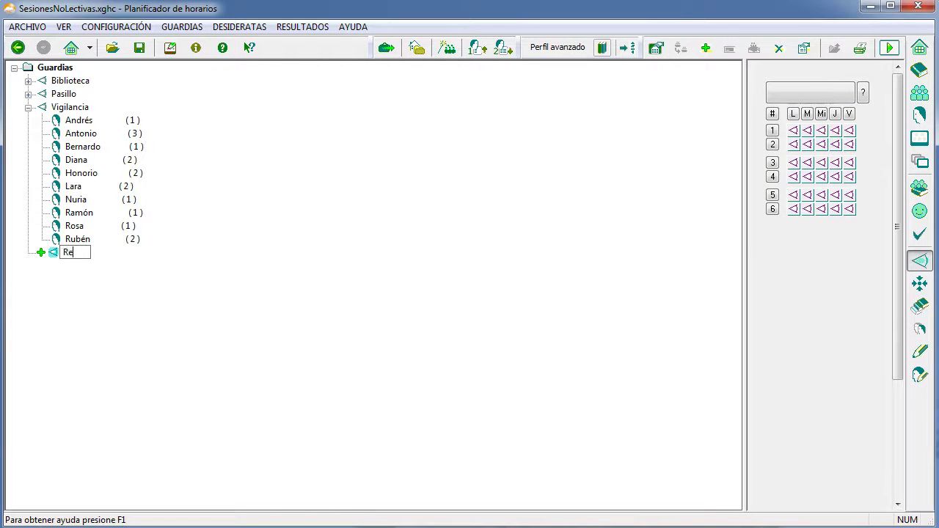
pyautogui.press('Return')
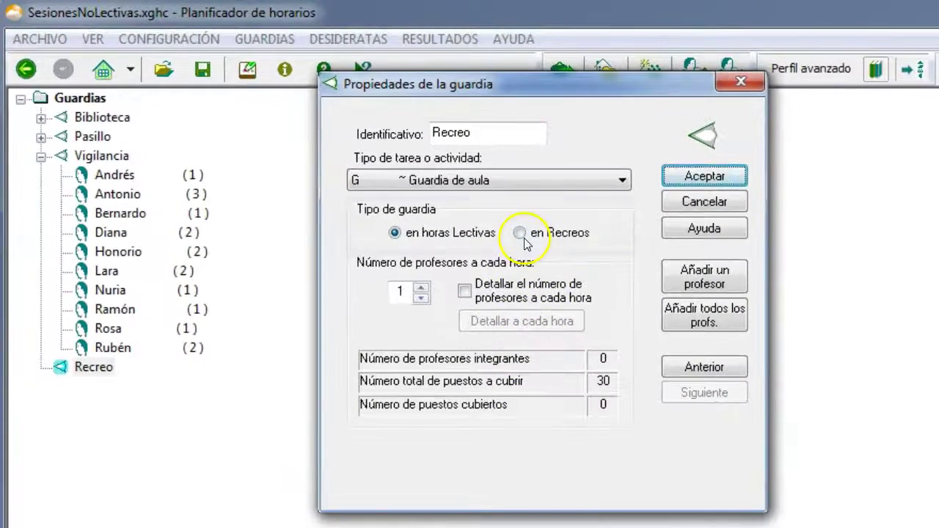
pyautogui.click(521, 233)
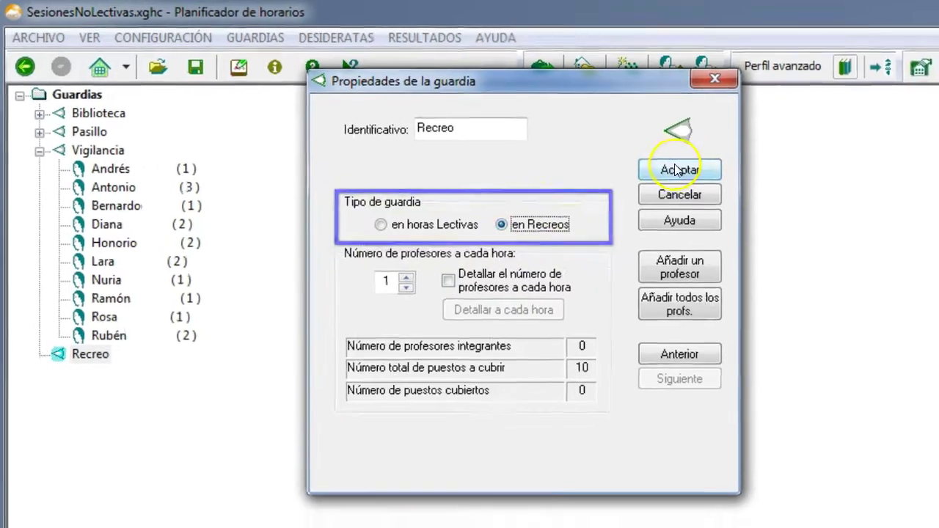
pyautogui.click(692, 171)
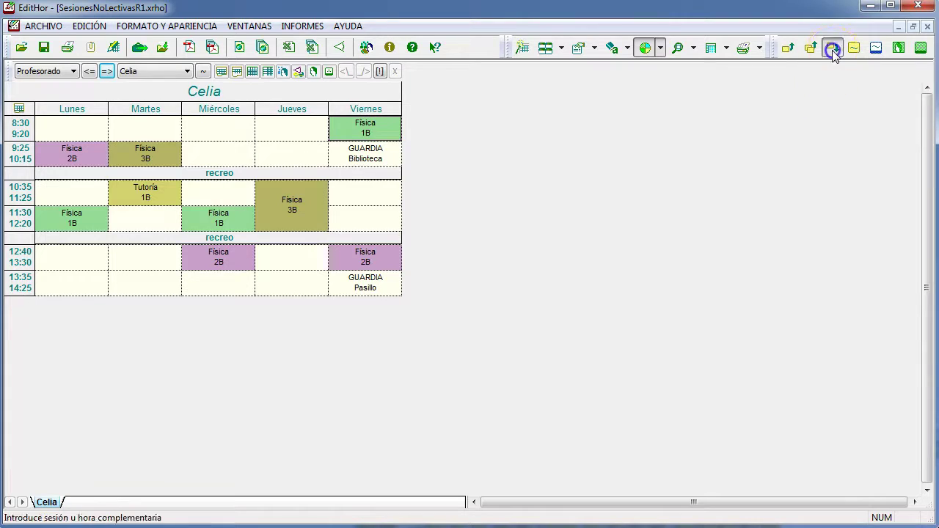
# Step: In EditHor, add one weekly complementary session with the DIR task for the displayed teacher to the sessions outside the timetable
pyautogui.click(833, 49)
pyautogui.click(377, 247)
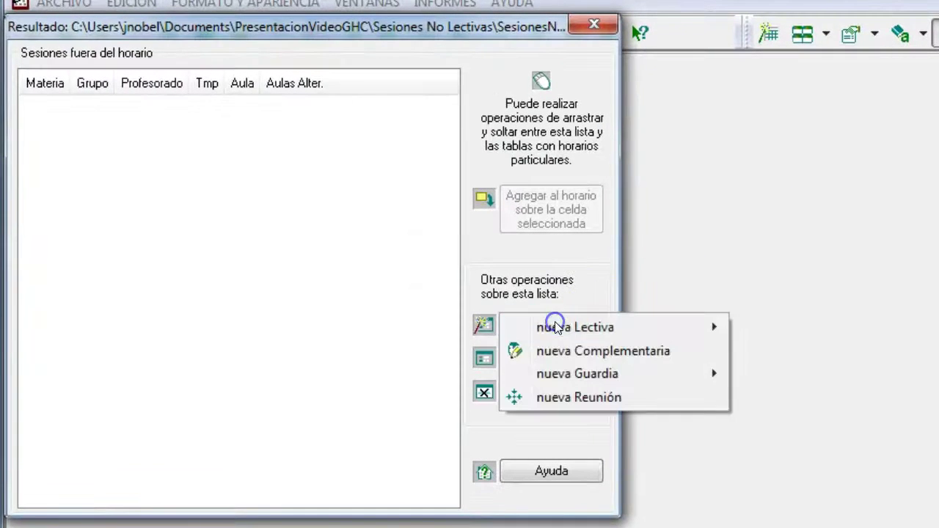
pyautogui.click(577, 354)
pyautogui.click(235, 209)
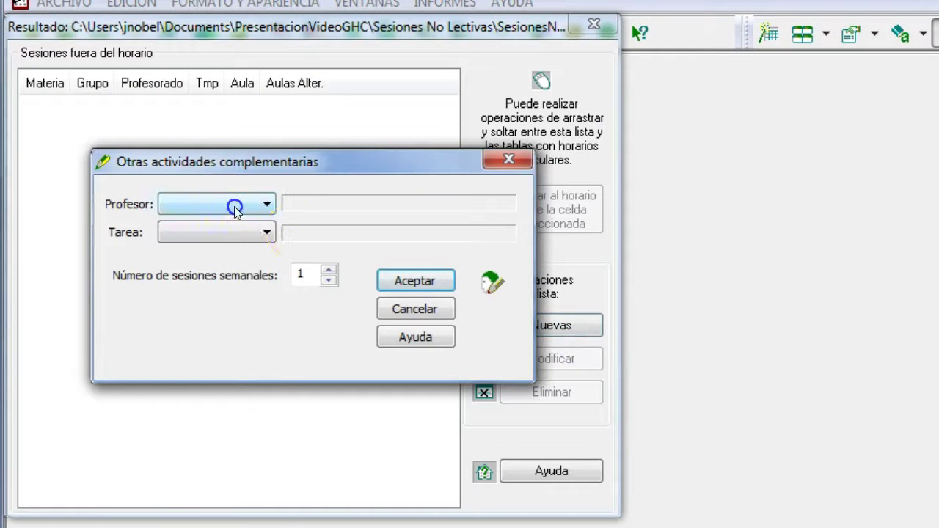
pyautogui.click(222, 321)
pyautogui.click(226, 229)
pyautogui.click(227, 249)
pyautogui.click(389, 282)
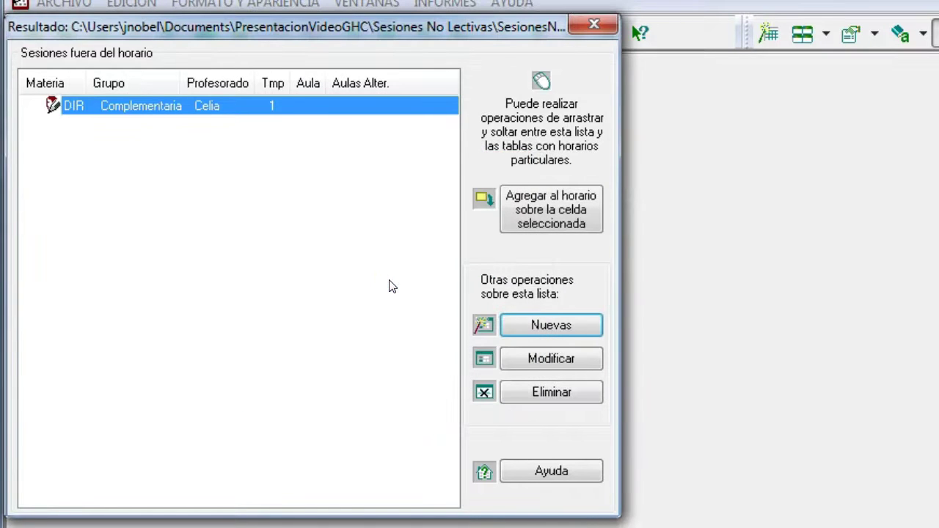
# Step: Add a Vigilancia guard duty for the displayed teacher to the sessions outside the timetable
pyautogui.click(529, 326)
pyautogui.moveTo(562, 373)
pyautogui.click(763, 400)
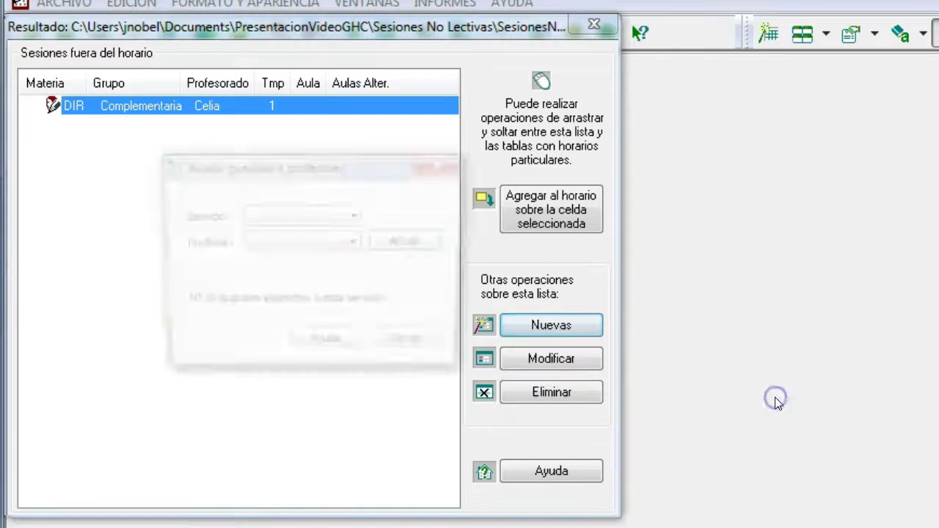
pyautogui.click(326, 217)
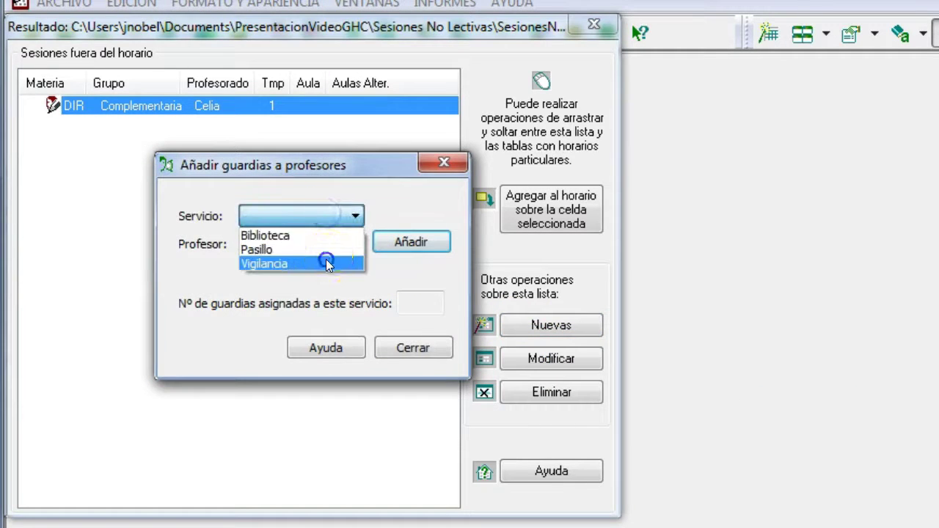
pyautogui.click(325, 262)
pyautogui.click(325, 244)
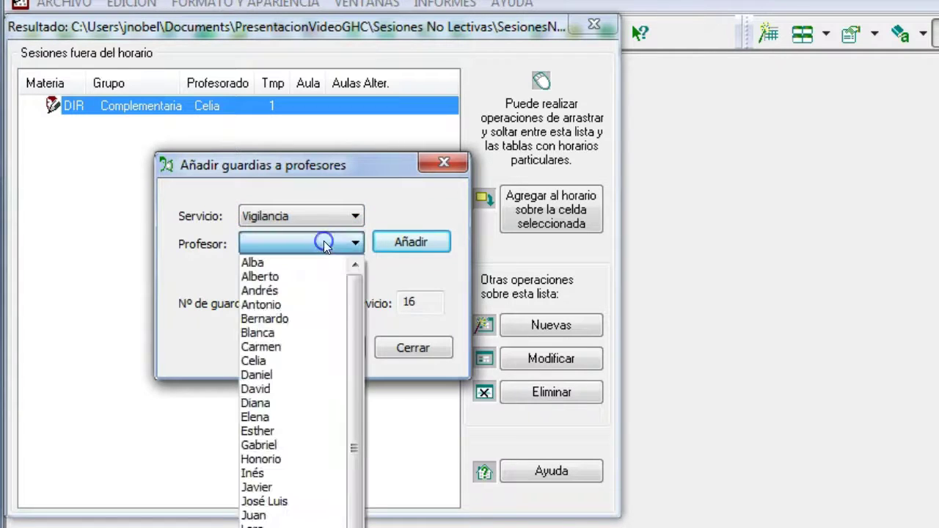
pyautogui.click(302, 358)
pyautogui.click(396, 244)
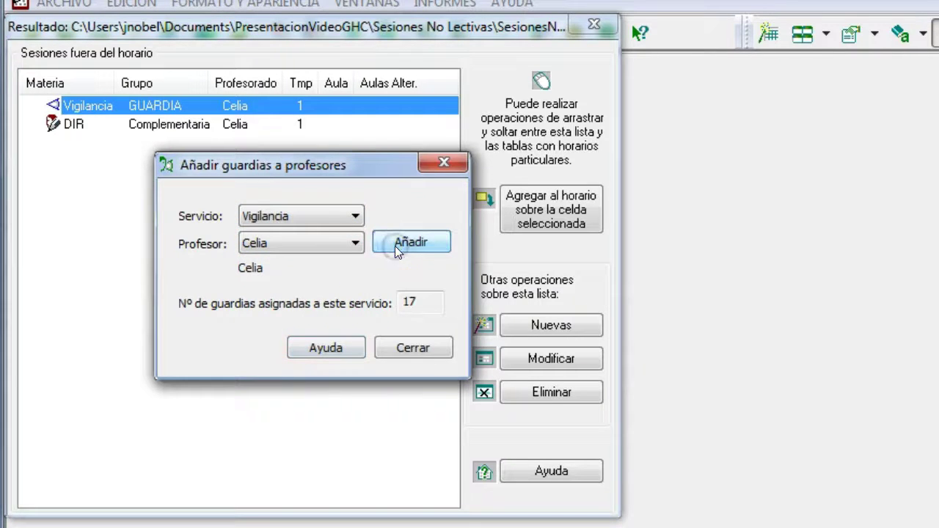
pyautogui.click(393, 347)
# Step: Place the Vigilancia guard duty on Thursday at 9:25 and the DIR session on Wednesday at 10:35 in the teacher's timetable
pyautogui.moveTo(356, 27); pyautogui.dragTo(732, 61)
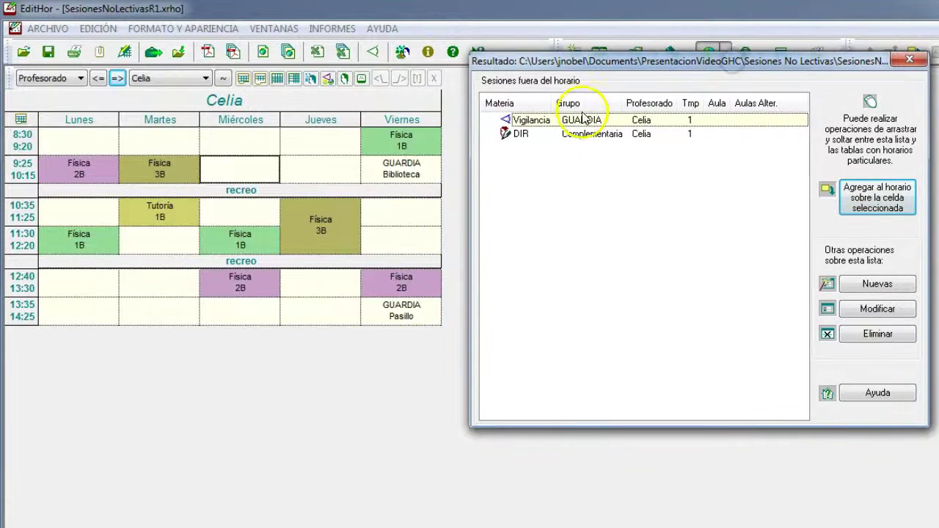
pyautogui.moveTo(579, 120); pyautogui.dragTo(320, 166)
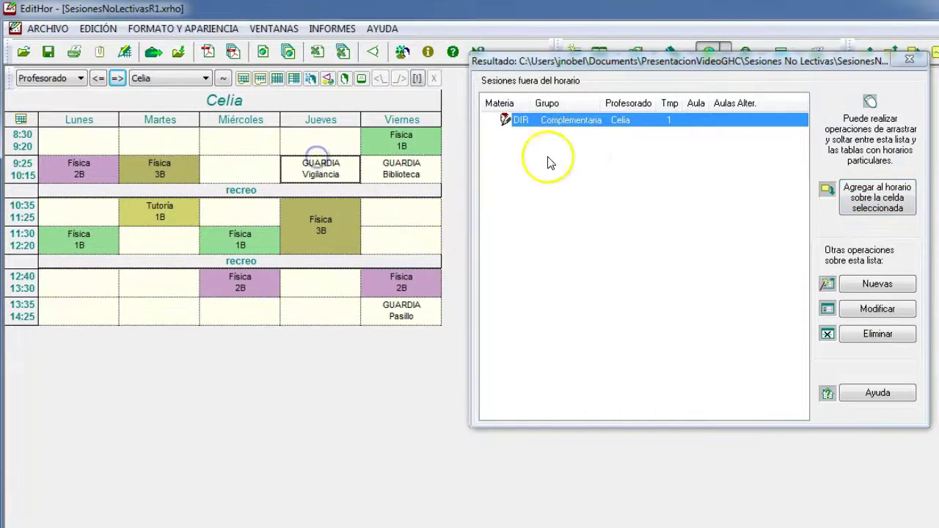
pyautogui.moveTo(579, 128); pyautogui.dragTo(257, 214)
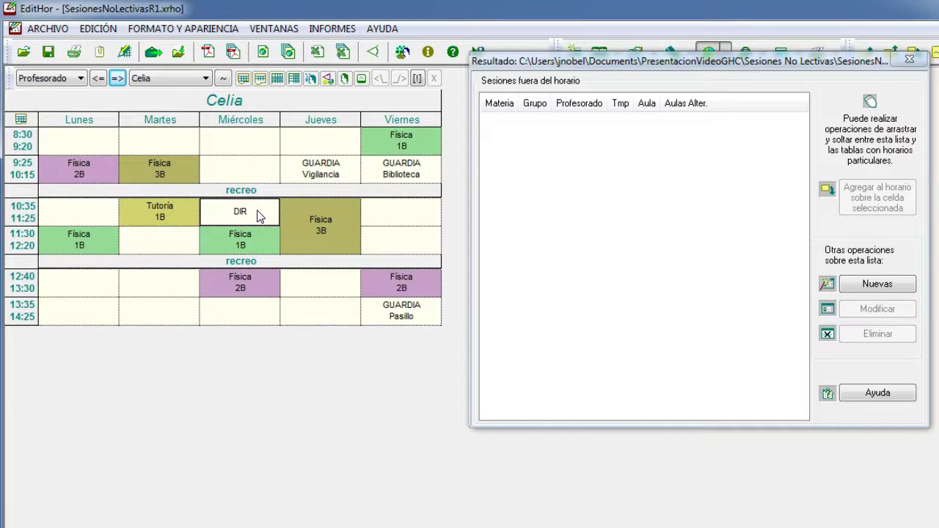